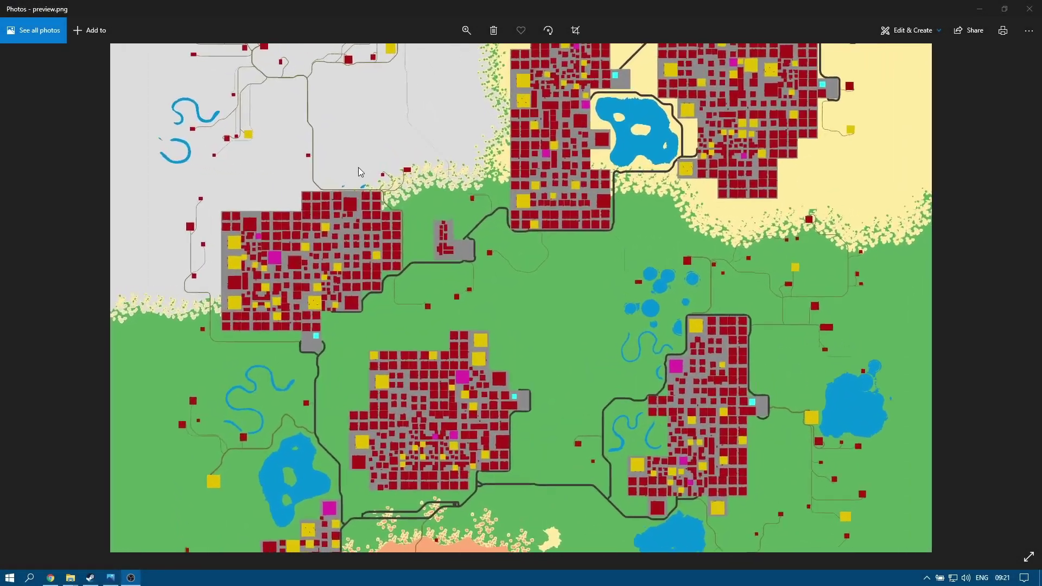
Examine the preview.png map around its cities, lakes, roads and biomes, from the northern towns to the southern wasteland
{"action": "scroll", "coordinate": [359, 167], "scroll_direction": "up", "scroll_amount": 5}
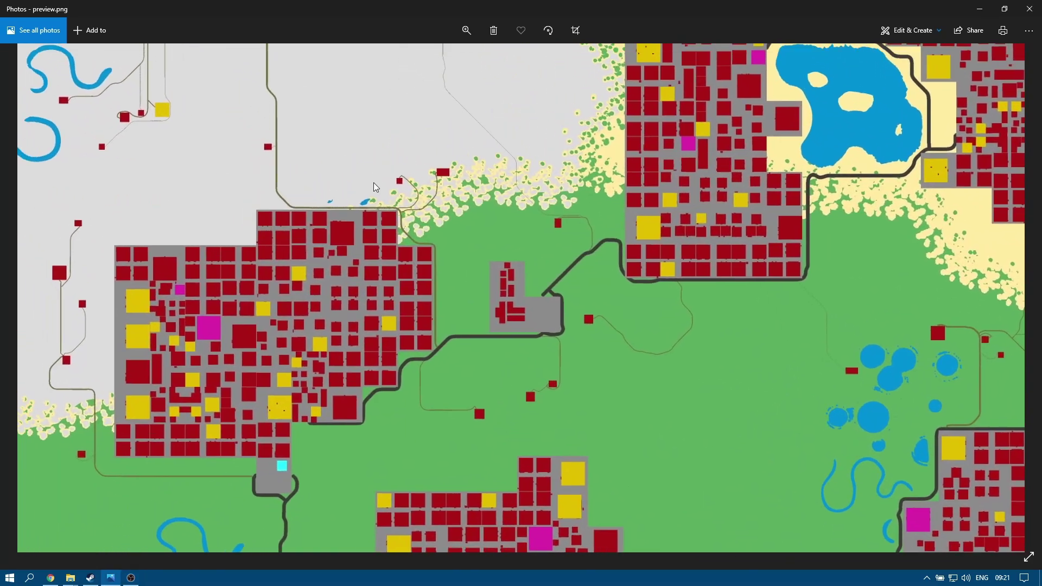
{"action": "left_click_drag", "start_coordinate": [373, 187], "coordinate": [192, 326]}
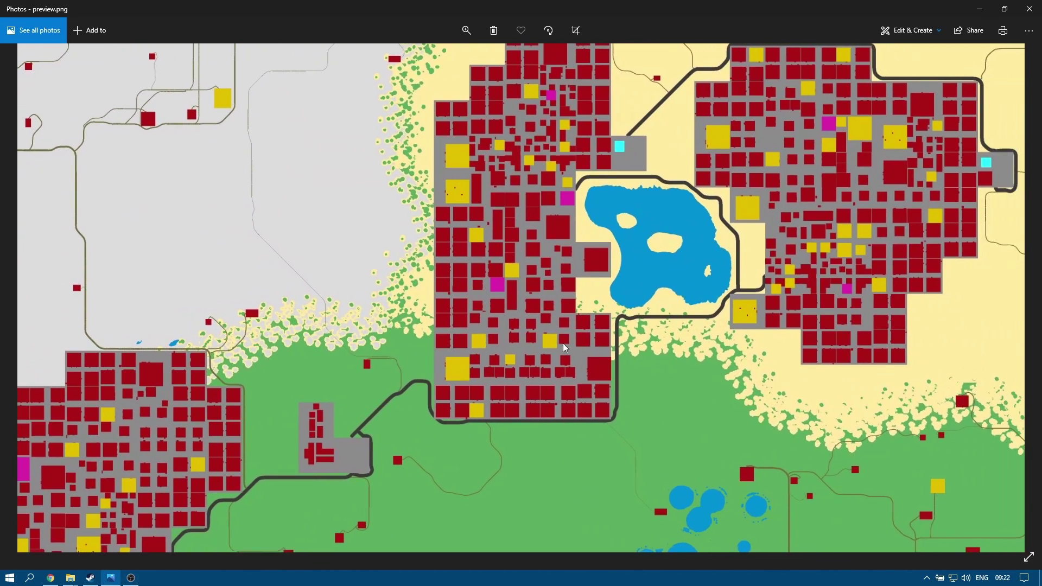
{"action": "left_click_drag", "start_coordinate": [917, 418], "coordinate": [558, 60]}
{"action": "left_click_drag", "start_coordinate": [363, 485], "coordinate": [829, 194]}
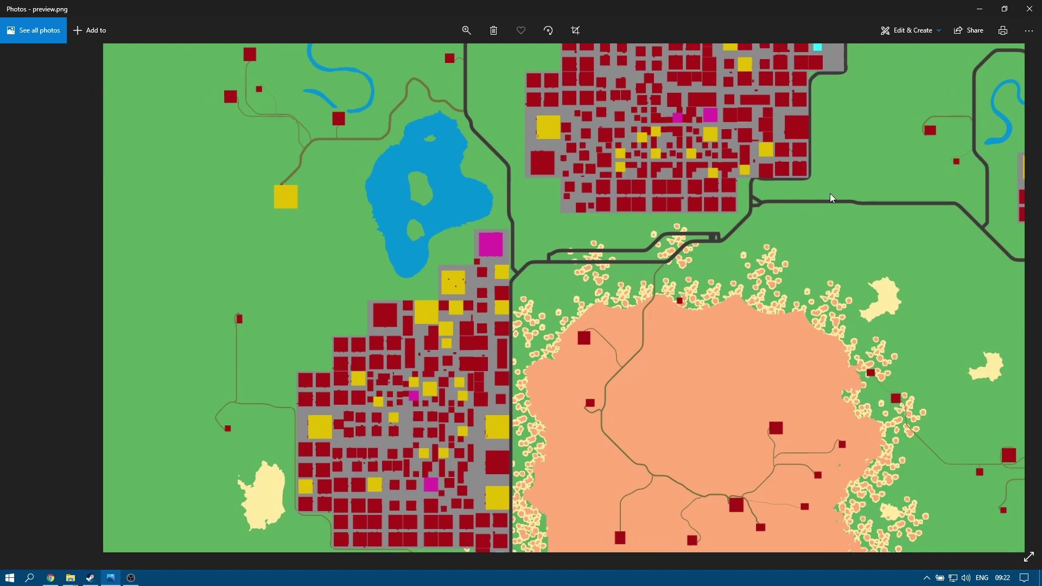
{"action": "double_click", "coordinate": [435, 407]}
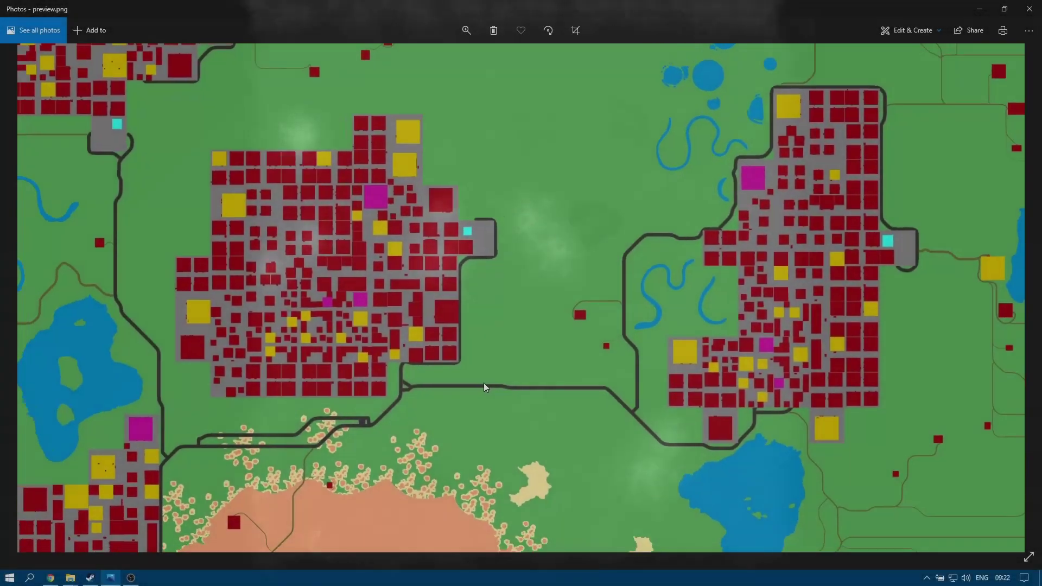
{"action": "left_click_drag", "start_coordinate": [485, 384], "coordinate": [829, 194]}
{"action": "scroll", "coordinate": [437, 411], "scroll_direction": "down", "scroll_amount": 3}
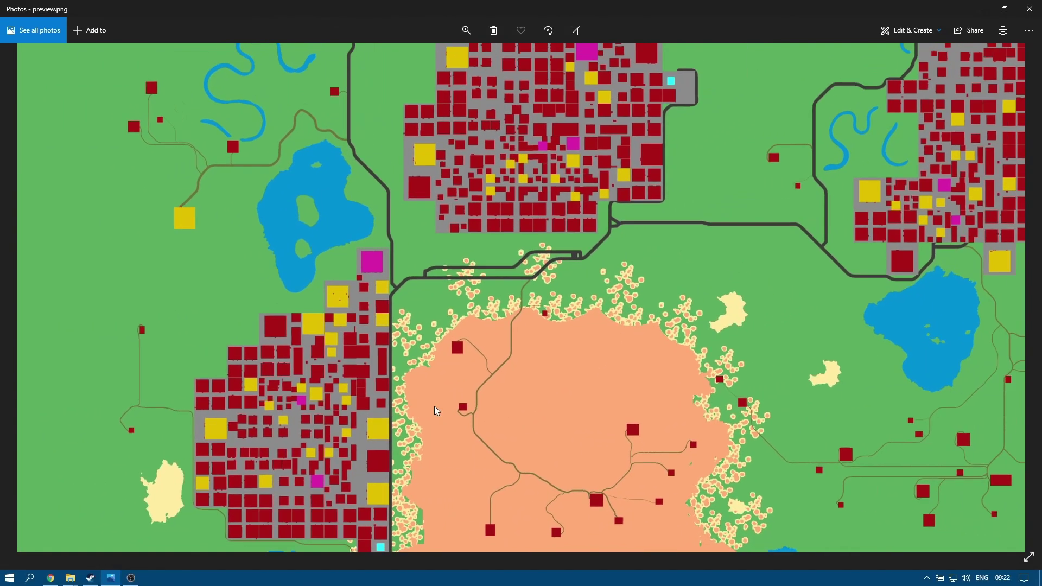
{"action": "scroll", "coordinate": [436, 406], "scroll_direction": "down", "scroll_amount": 5}
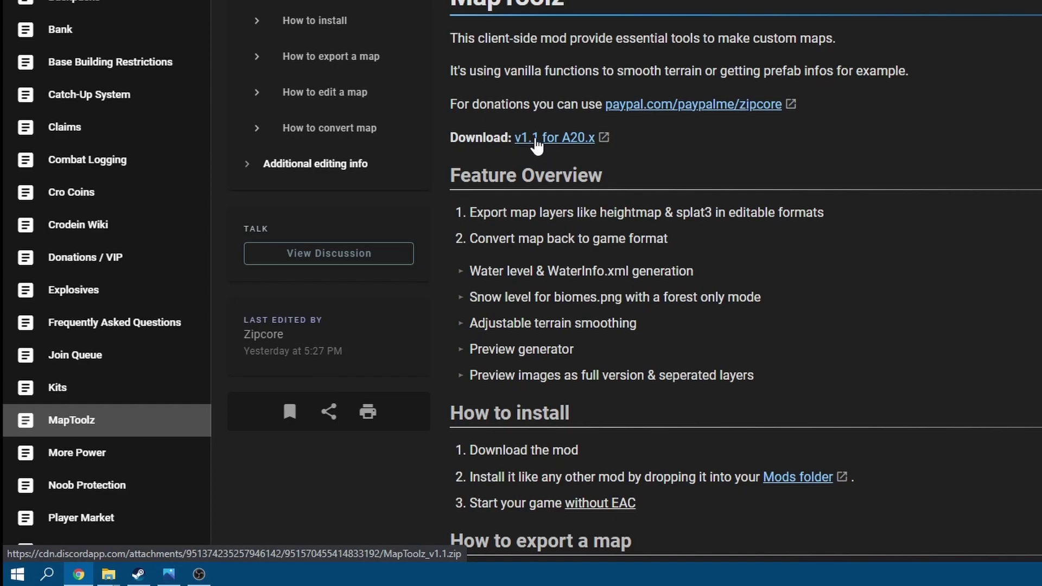
Download MapToolz v1.1 for A20.x from the wiki page and show the zip in the Downloads folder
{"action": "left_click", "coordinate": [598, 142]}
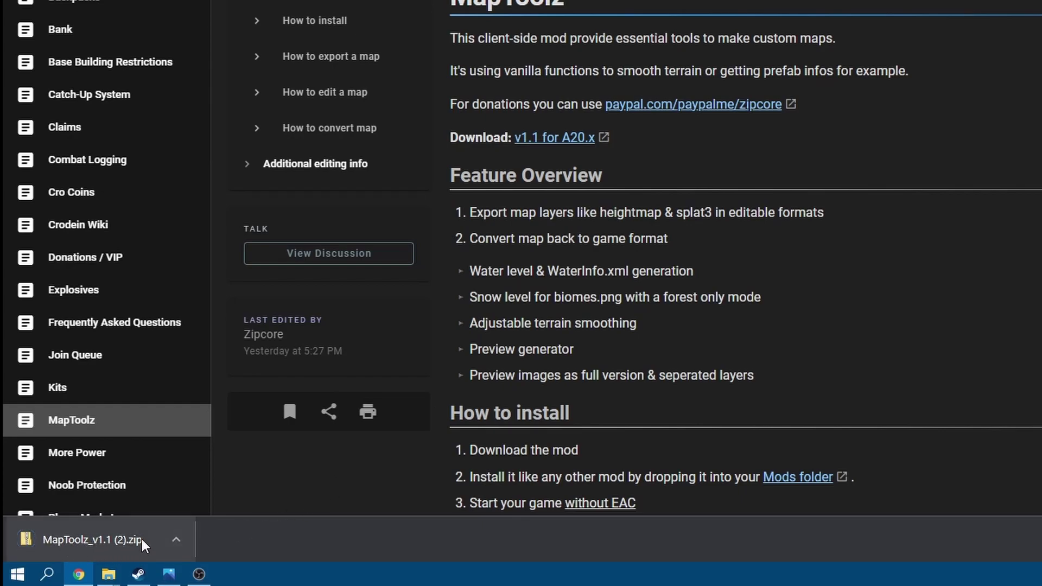
{"action": "left_click", "coordinate": [176, 541]}
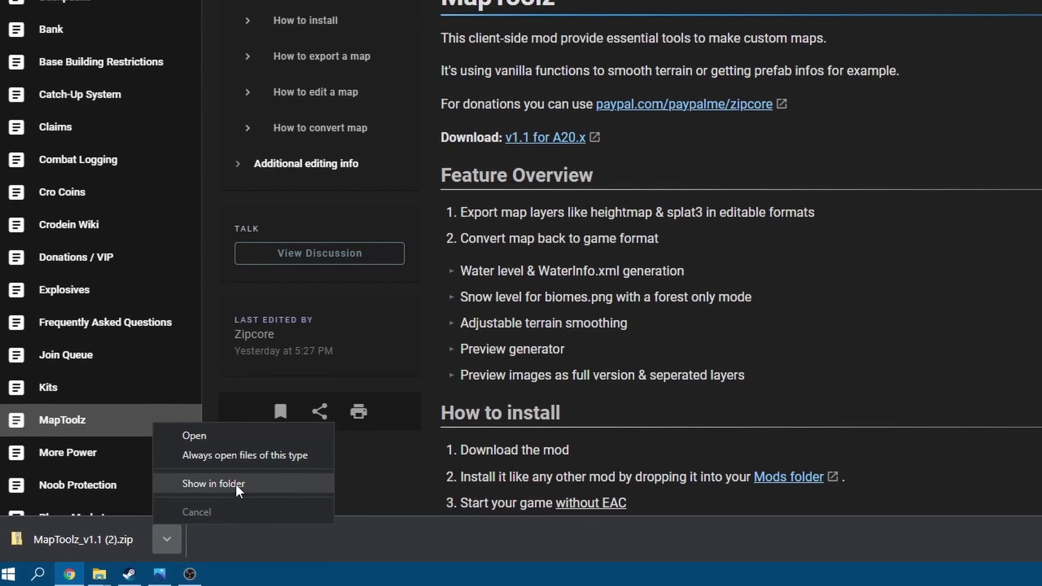
{"action": "left_click", "coordinate": [242, 483]}
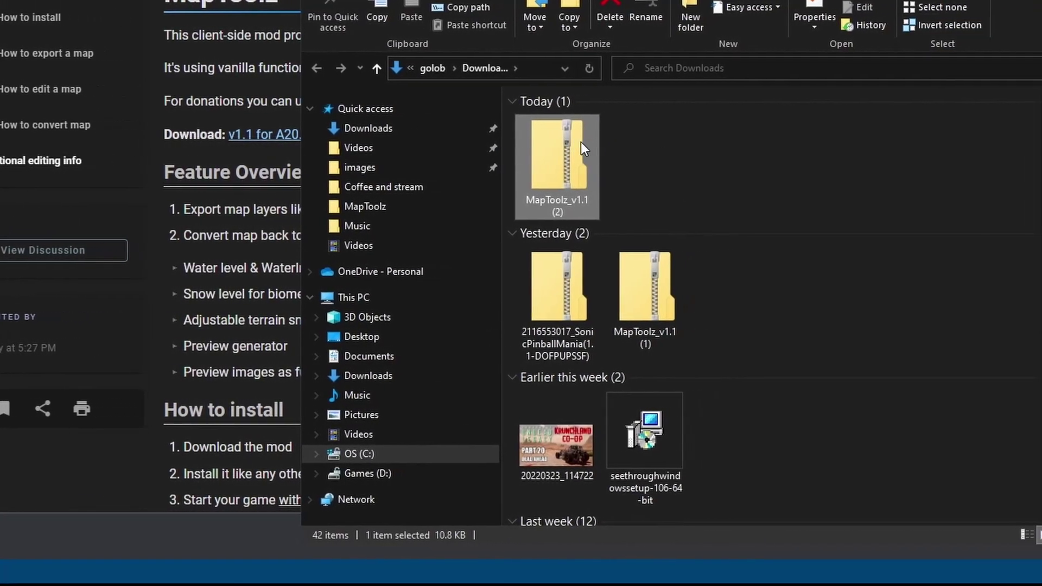
Open the newly downloaded MapToolz archive, check the files inside its MapToolz folder, and return to the archive's root
{"action": "double_click", "coordinate": [553, 160]}
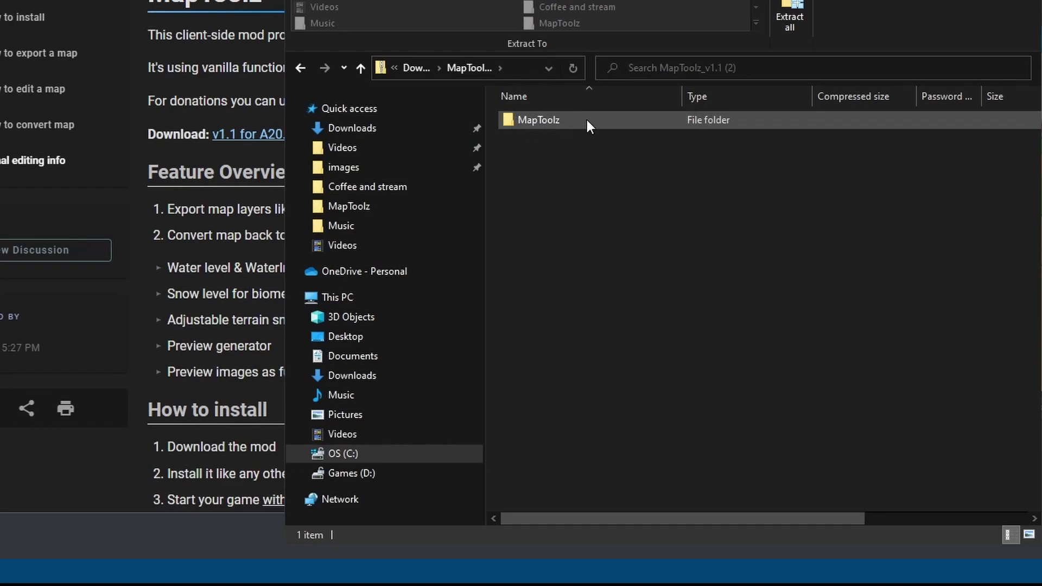
{"action": "double_click", "coordinate": [514, 121]}
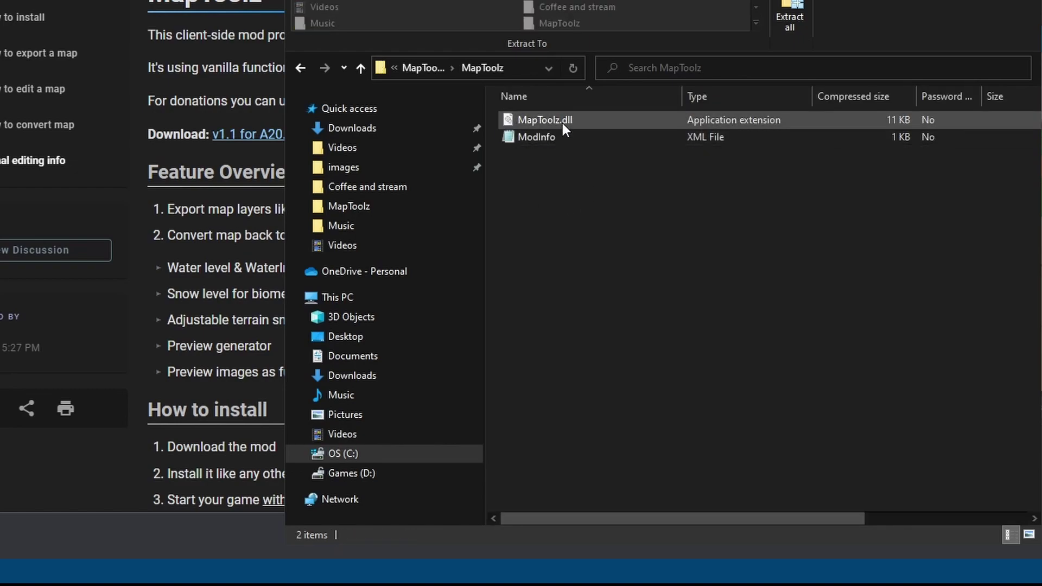
{"action": "left_click", "coordinate": [301, 68]}
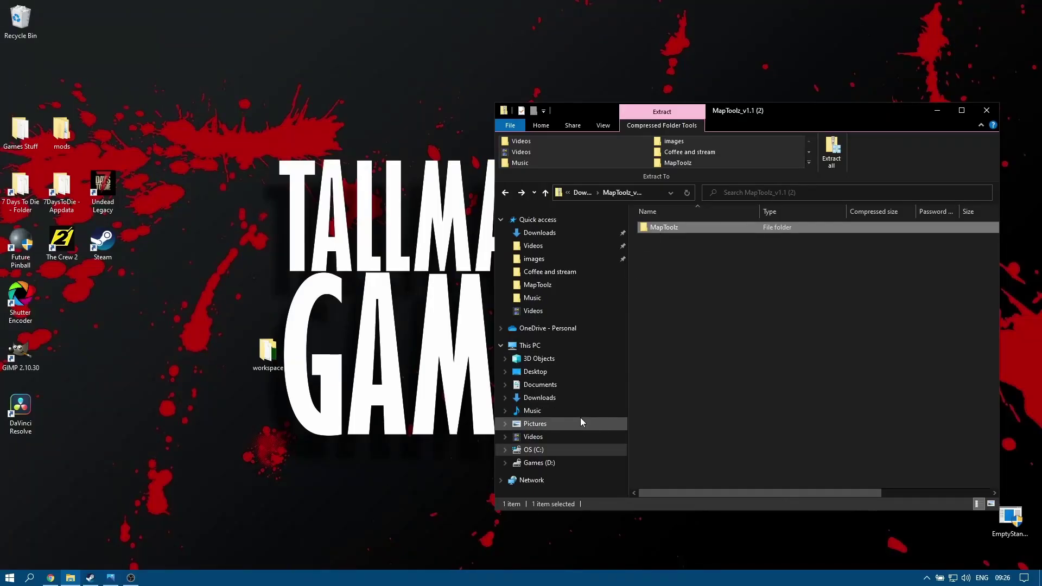
Open the C: drive in a new window and place it beside the MapToolz archive window
{"action": "right_click", "coordinate": [530, 453]}
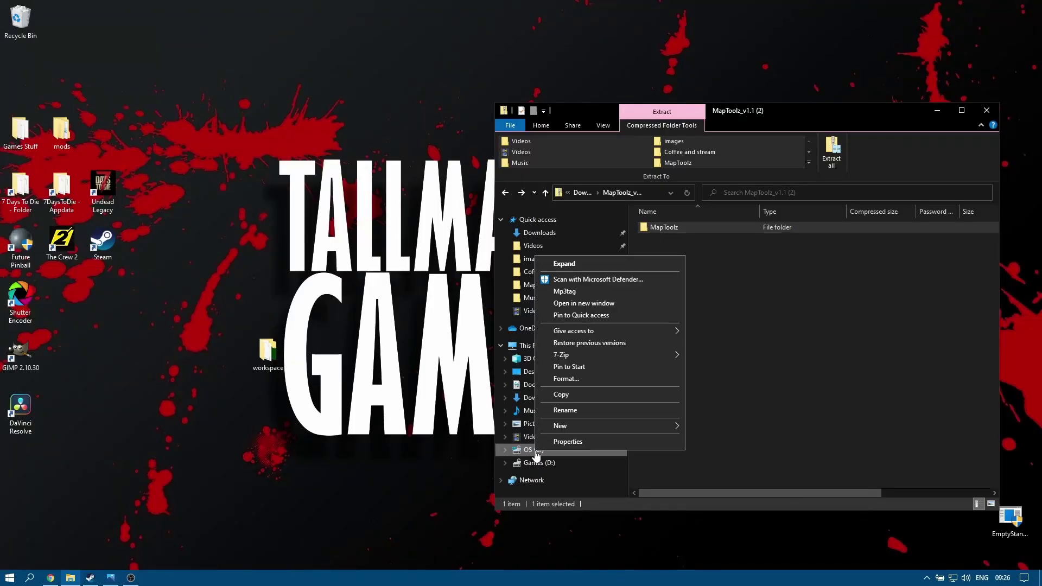
{"action": "left_click", "coordinate": [584, 303]}
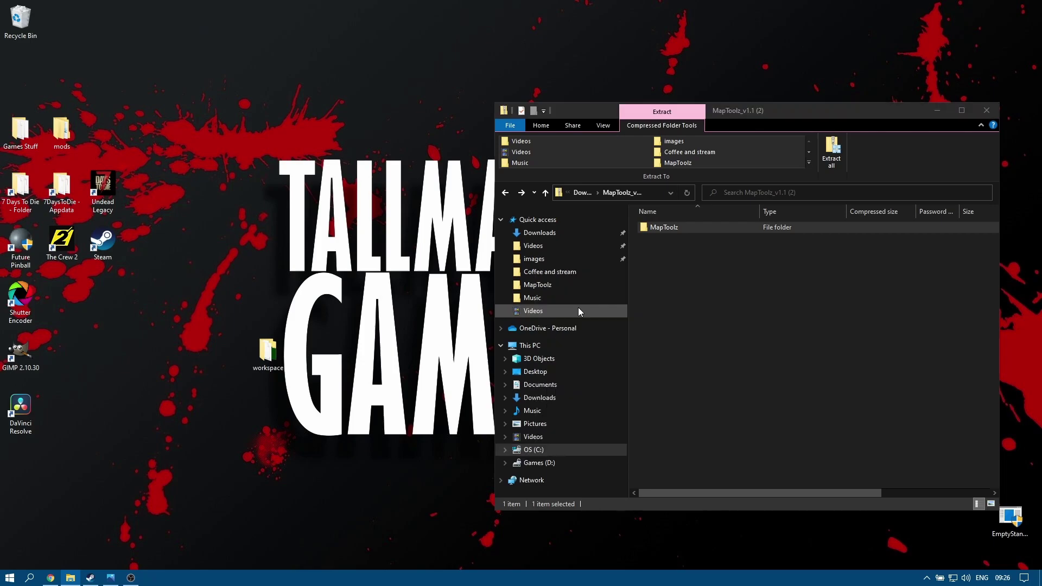
{"action": "left_click_drag", "start_coordinate": [742, 126], "coordinate": [227, 113]}
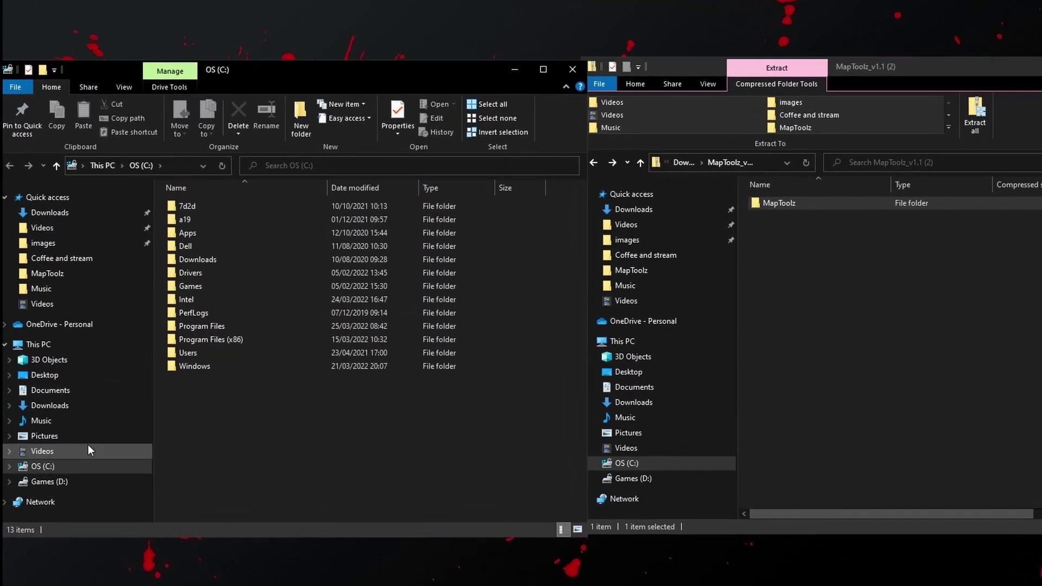
Browse from Program Files (x86) through Steam, steamapps, common and 7 Days To Die to the game's Mods folder
{"action": "double_click", "coordinate": [243, 335]}
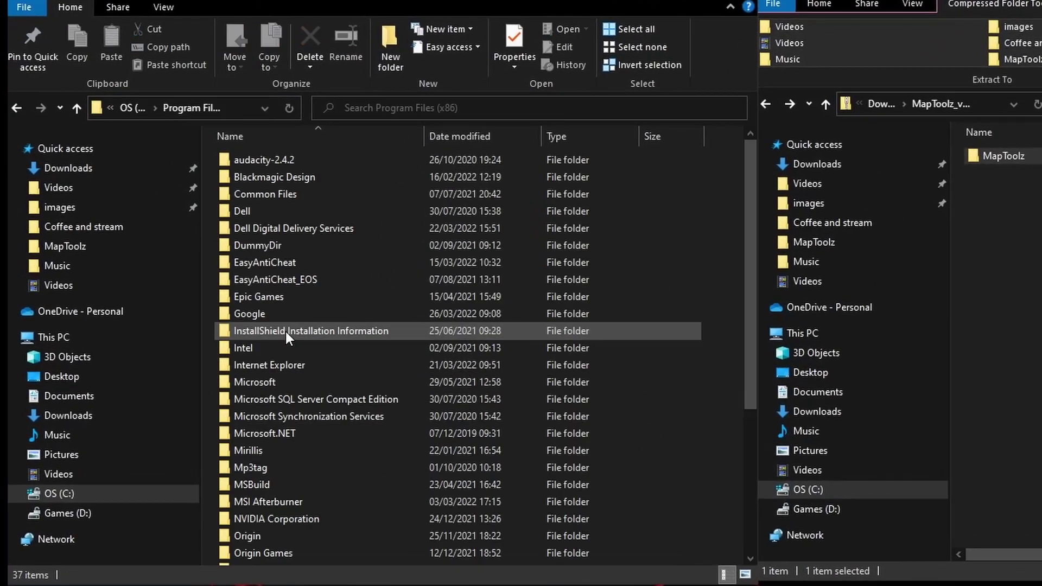
{"action": "scroll", "coordinate": [333, 445], "scroll_direction": "down", "scroll_amount": 2}
{"action": "double_click", "coordinate": [267, 458]}
{"action": "double_click", "coordinate": [298, 448]}
{"action": "left_click", "coordinate": [264, 160]}
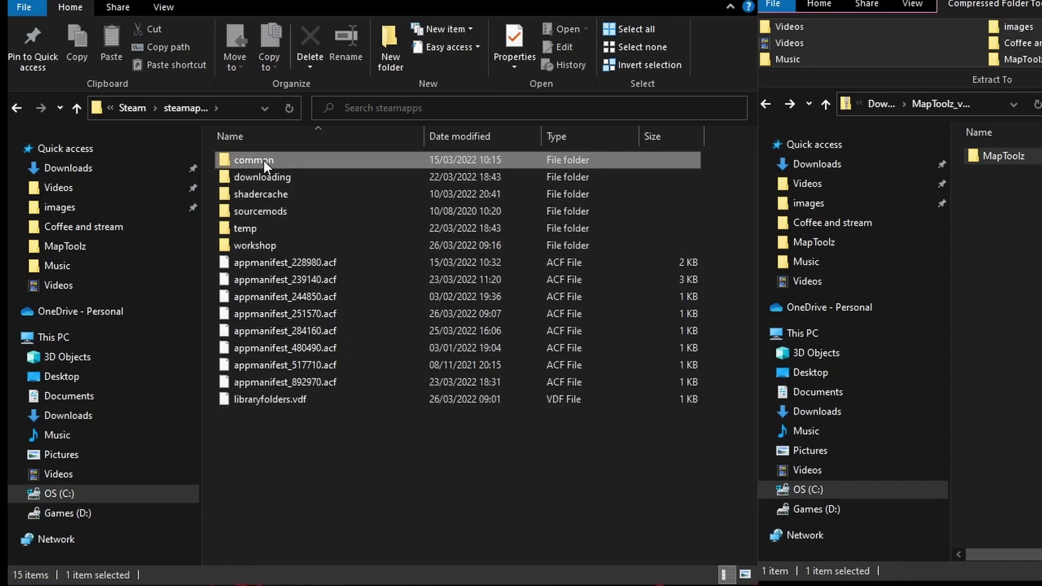
{"action": "double_click", "coordinate": [263, 161]}
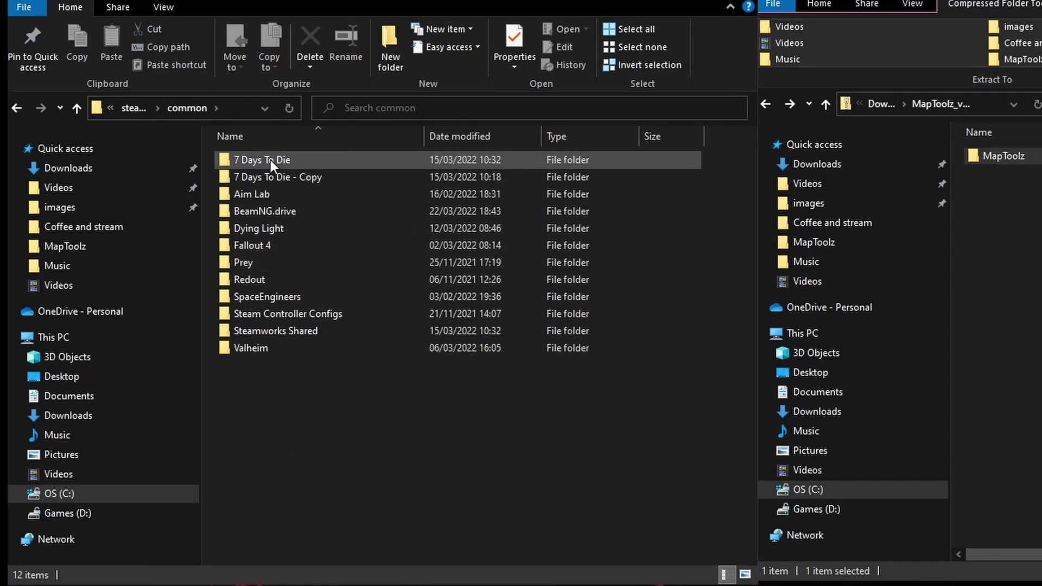
{"action": "double_click", "coordinate": [270, 160]}
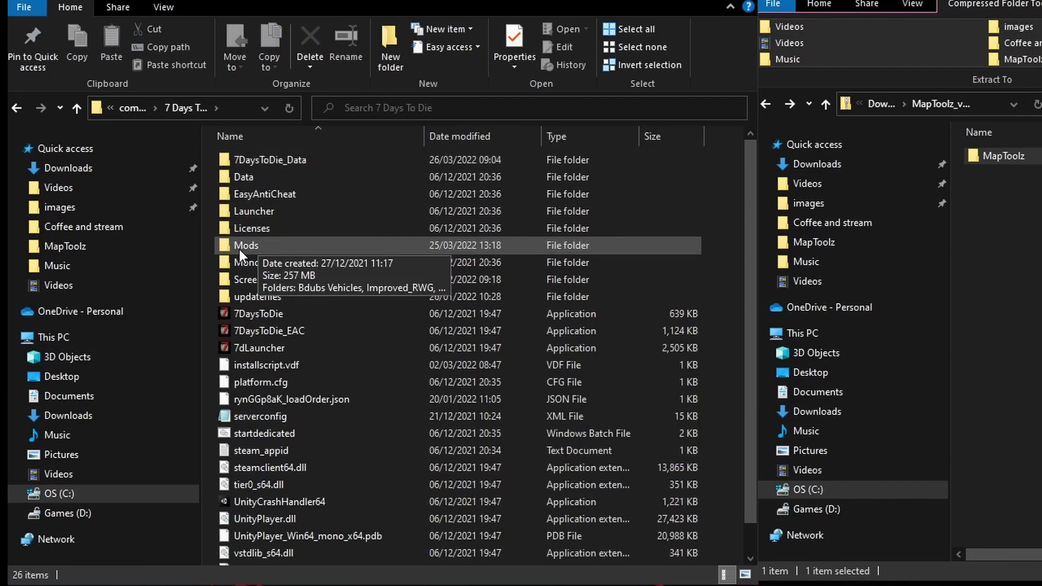
{"action": "double_click", "coordinate": [282, 246]}
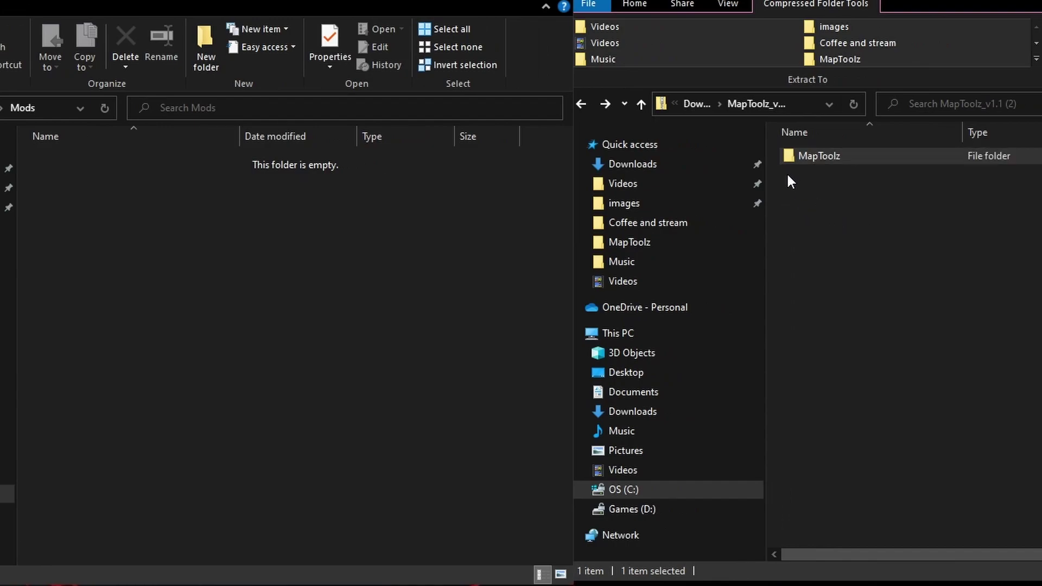
Copy the MapToolz folder from the archive into the game's Mods folder and close both file windows
{"action": "left_click_drag", "start_coordinate": [790, 154], "coordinate": [296, 287]}
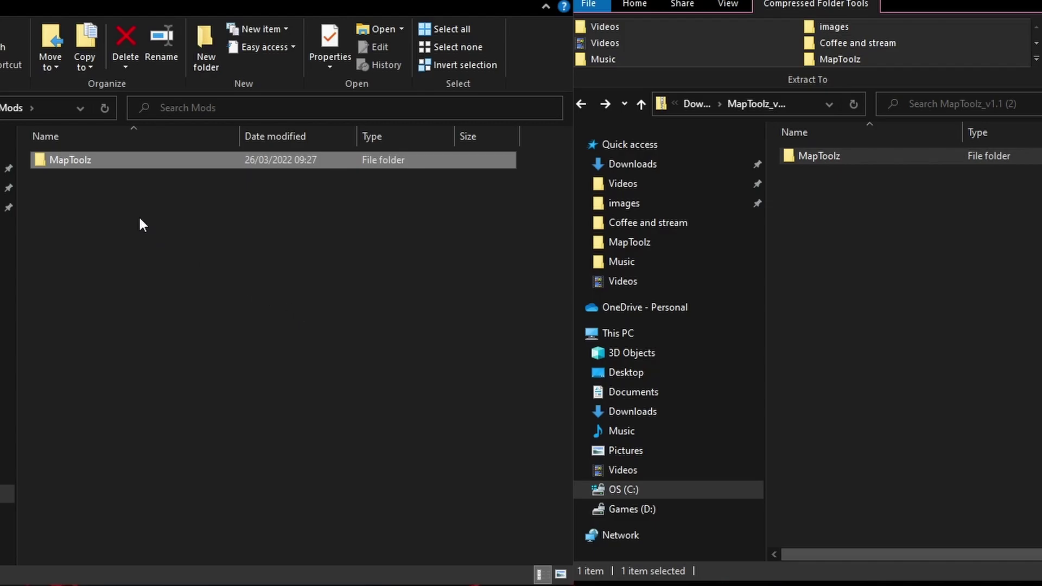
{"action": "left_click", "coordinate": [551, 1]}
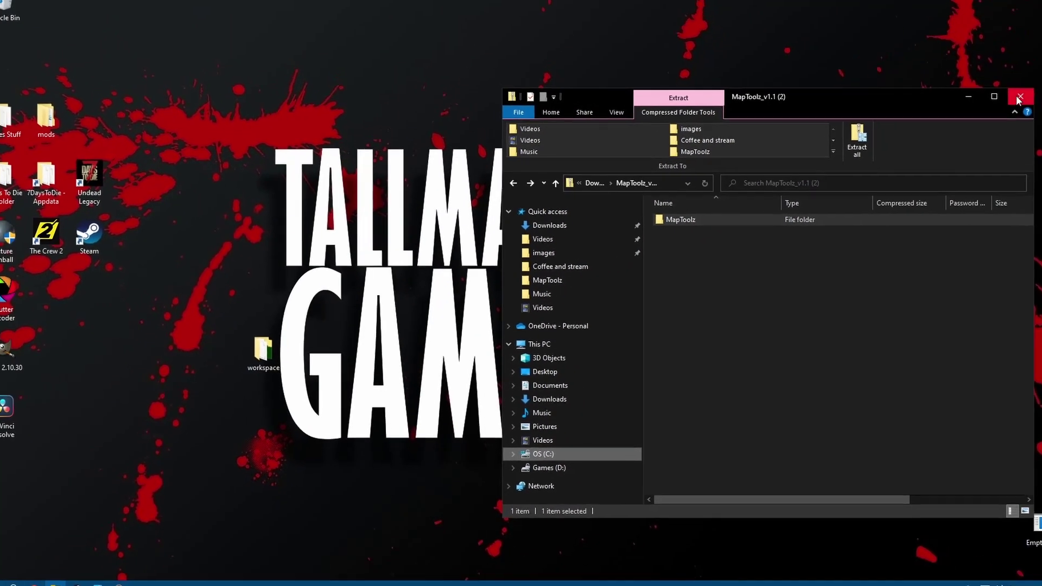
{"action": "left_click", "coordinate": [1020, 99]}
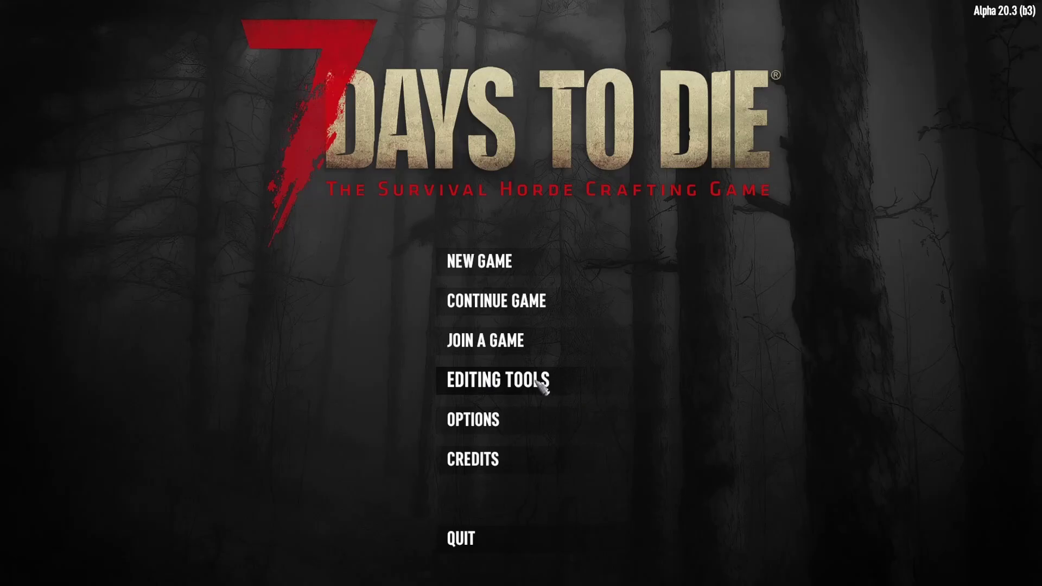
Generate a random world in 7 Days to Die's Random Gen Previewer with world size 6144 and seed test5
{"action": "left_click", "coordinate": [524, 382]}
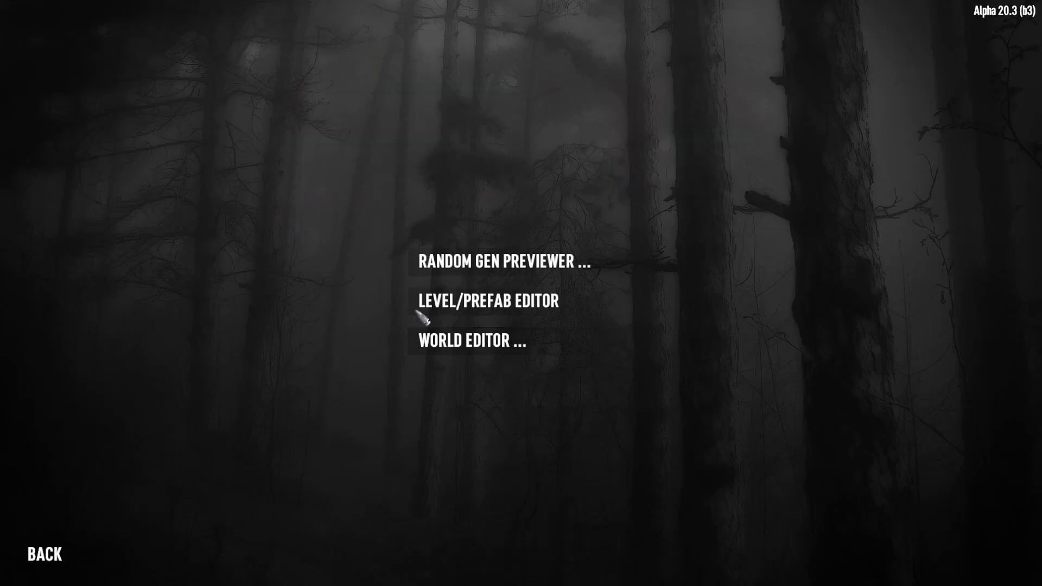
{"action": "left_click", "coordinate": [484, 271]}
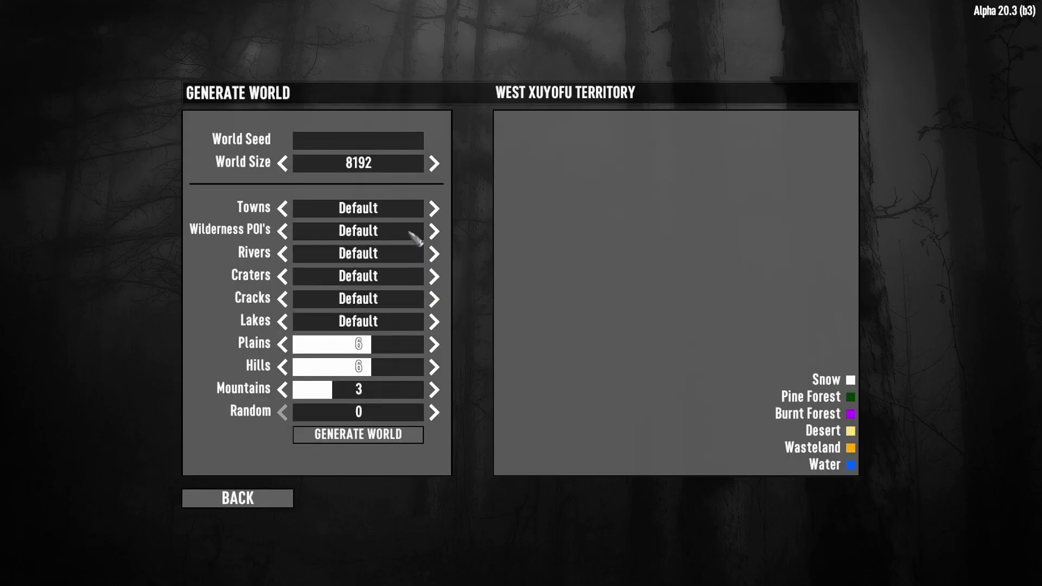
{"action": "left_click", "coordinate": [283, 163]}
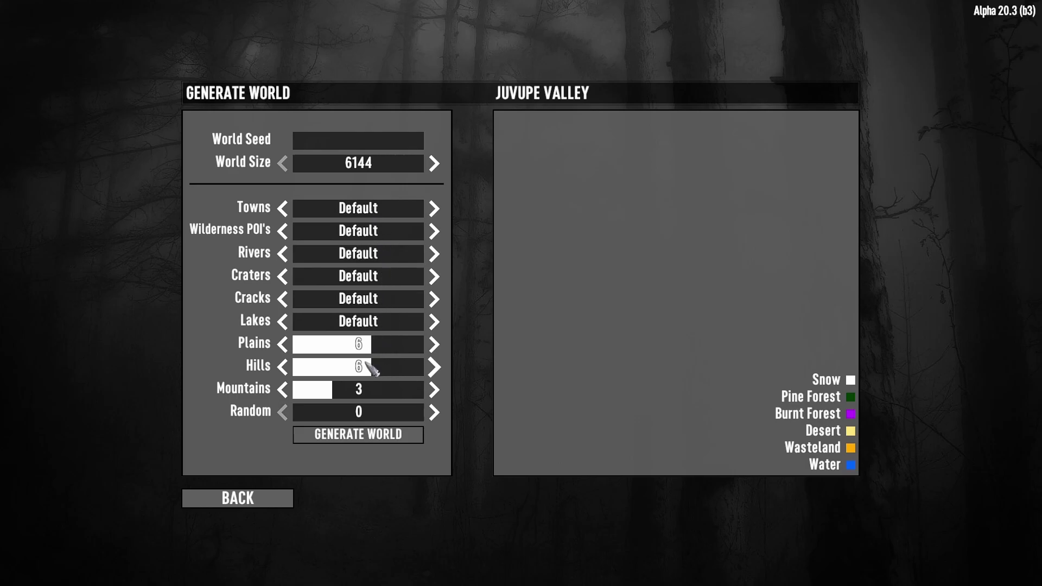
{"action": "left_click", "coordinate": [346, 143]}
{"action": "type", "text": "test5"}
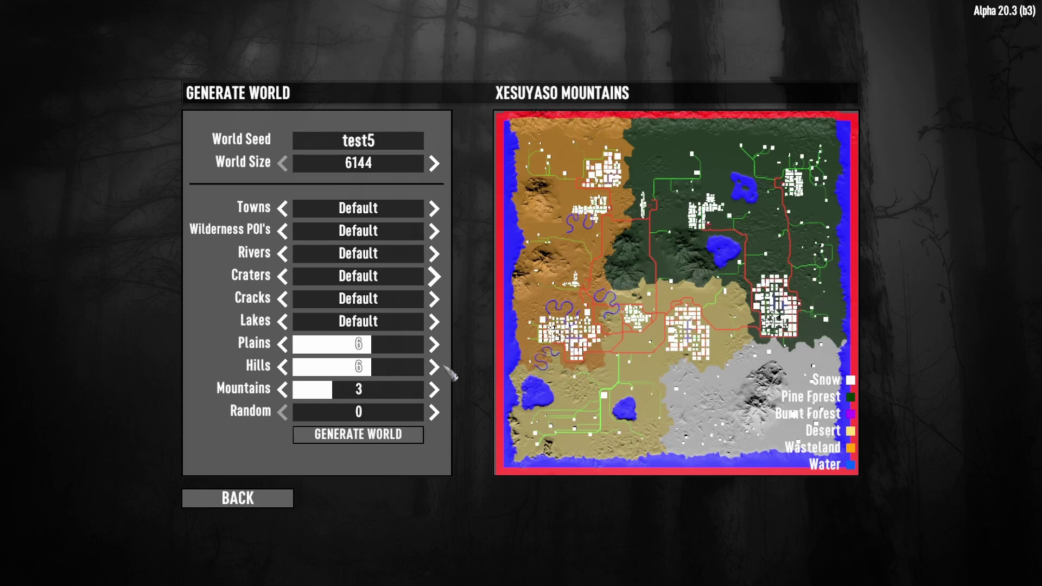
Start a new game named maptoolz test5 in the Xesuyaso Mountains world and exit to the main menu once it loads
{"action": "left_click", "coordinate": [284, 496]}
{"action": "left_click", "coordinate": [62, 567]}
{"action": "left_click", "coordinate": [489, 266]}
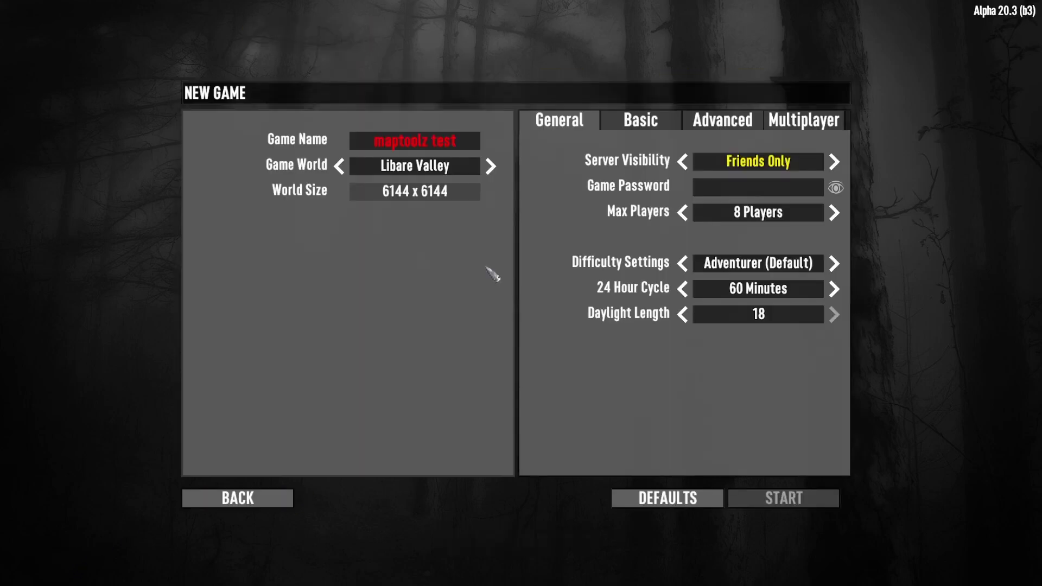
{"action": "scroll", "coordinate": [424, 172], "scroll_direction": "down", "scroll_amount": 1}
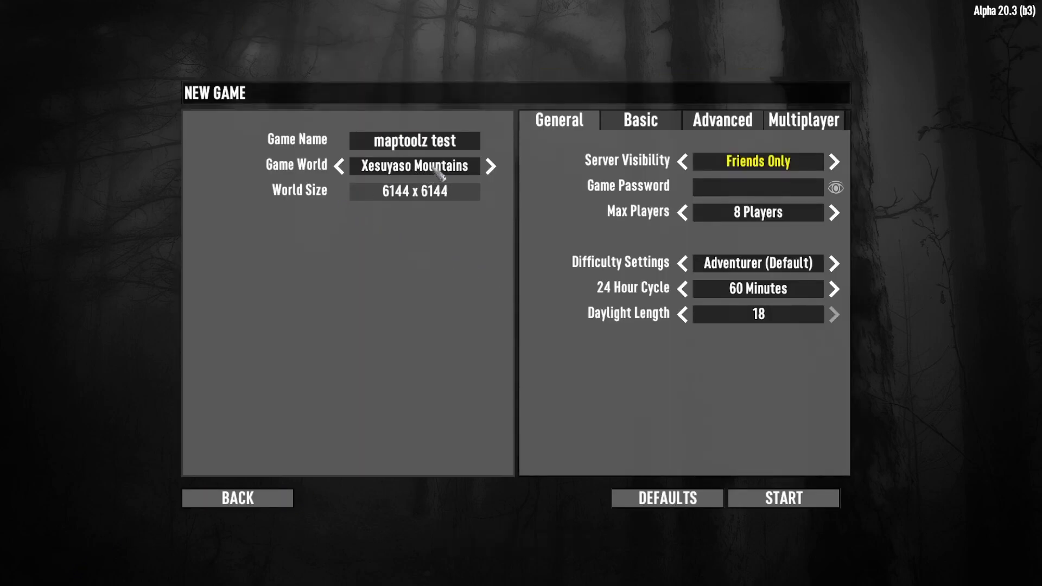
{"action": "left_click", "coordinate": [464, 142]}
{"action": "type", "text": "5"}
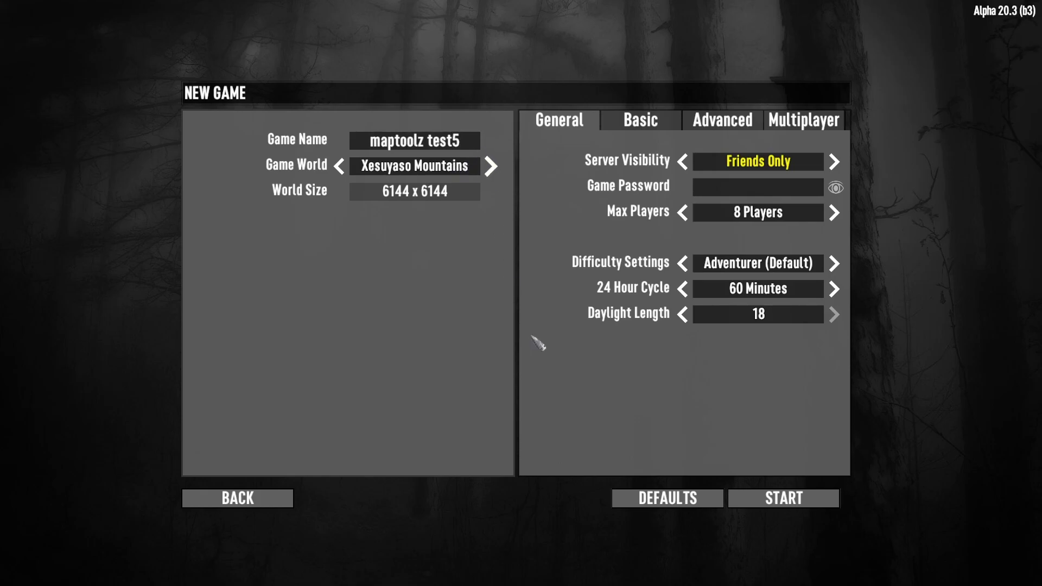
{"action": "left_click", "coordinate": [782, 505]}
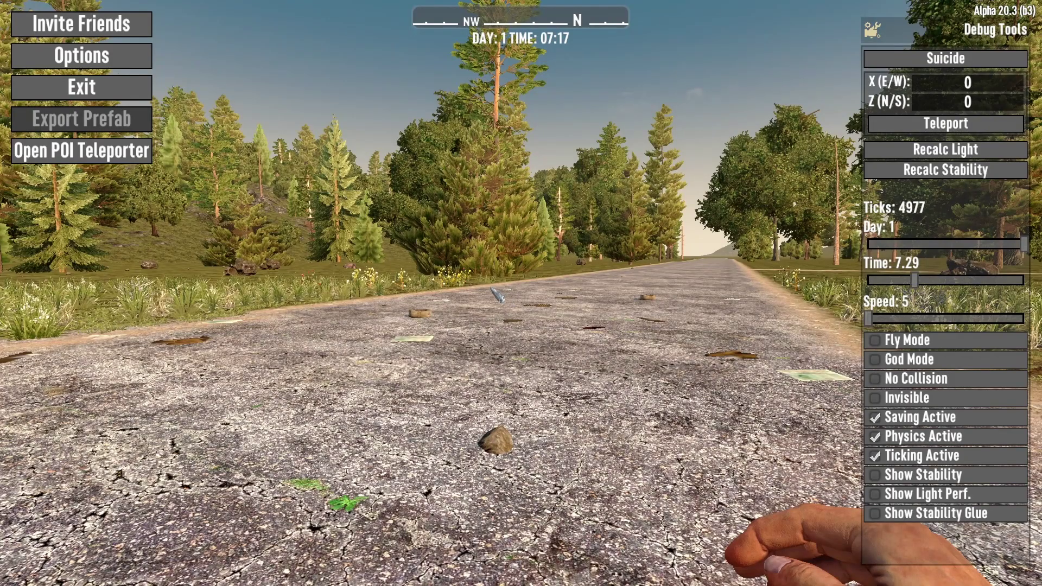
{"action": "left_click", "coordinate": [111, 91]}
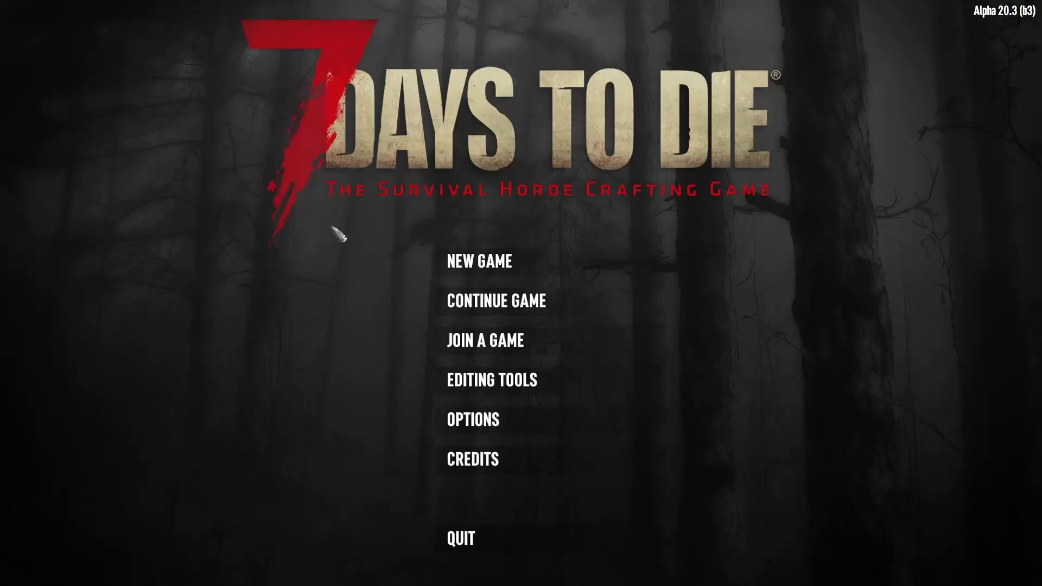
Run the mapexport command in the game console to list the worlds available for export
{"action": "key", "text": "F1"}
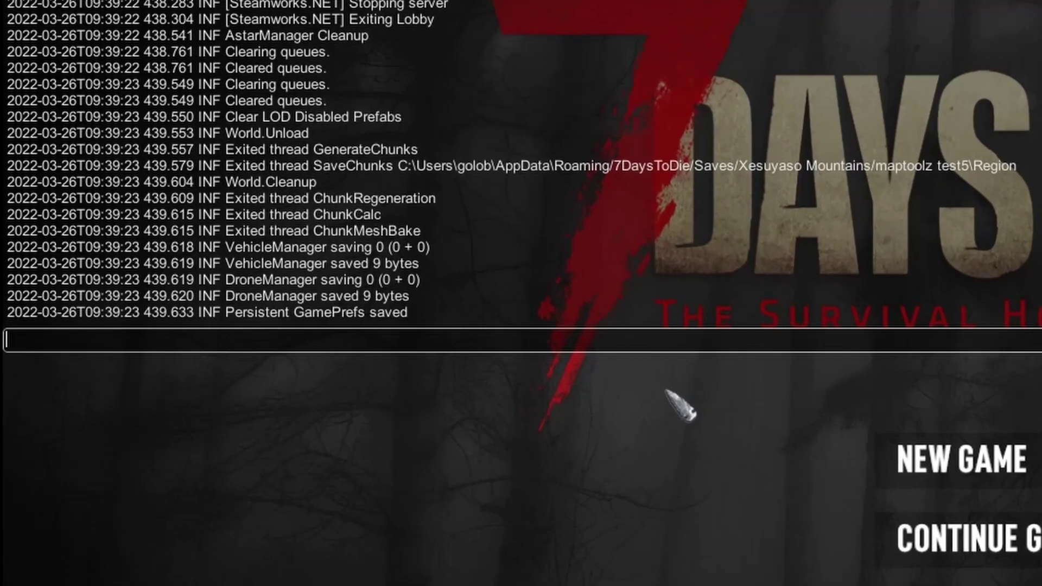
{"action": "type", "text": "mapexport"}
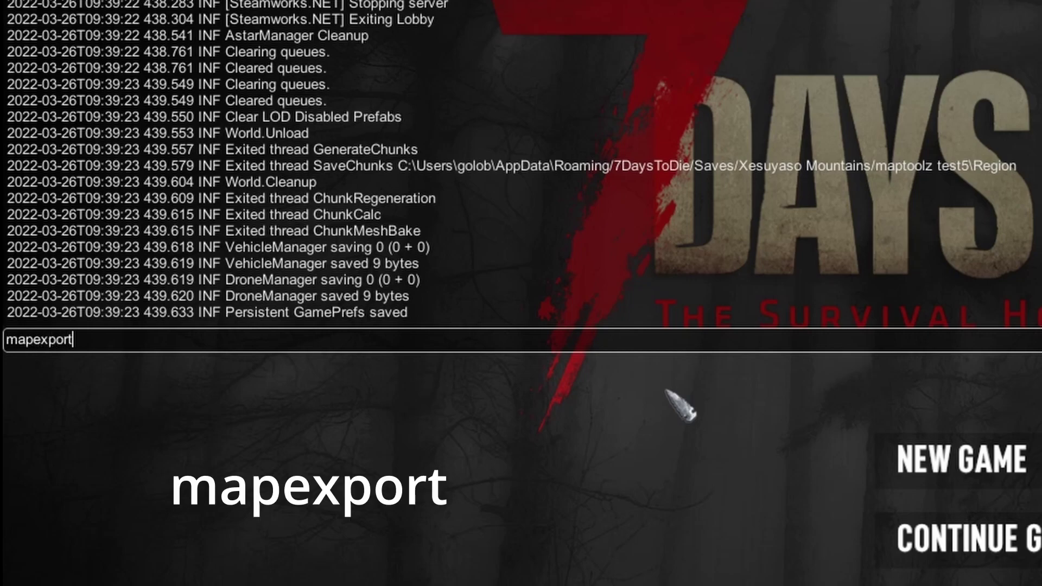
{"action": "key", "text": "Return"}
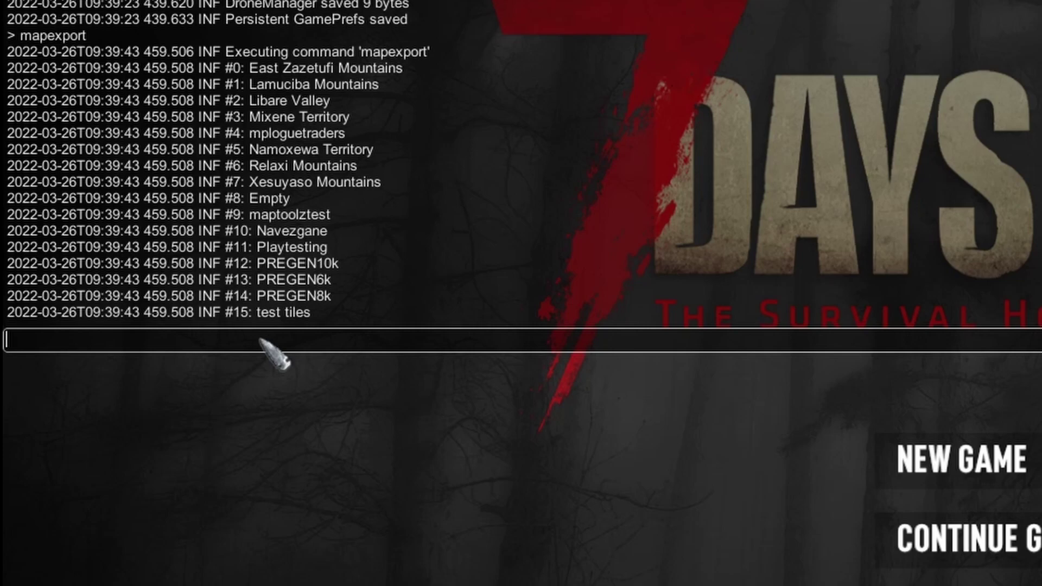
Run mapexport 7 in the game console to export the Xesuyaso Mountains world's map layers
{"action": "key", "text": "Up"}
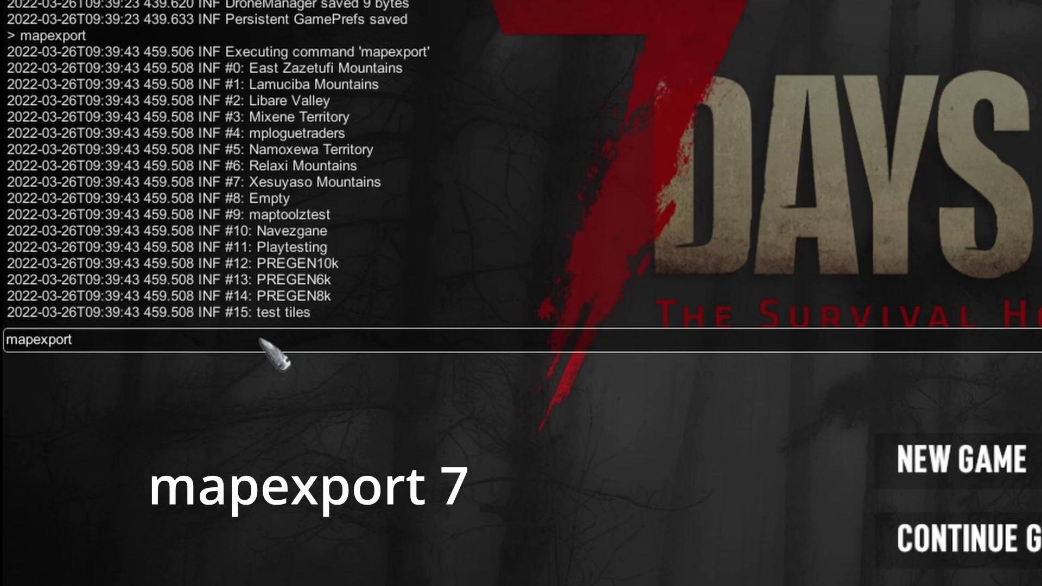
{"action": "type", "text": "7"}
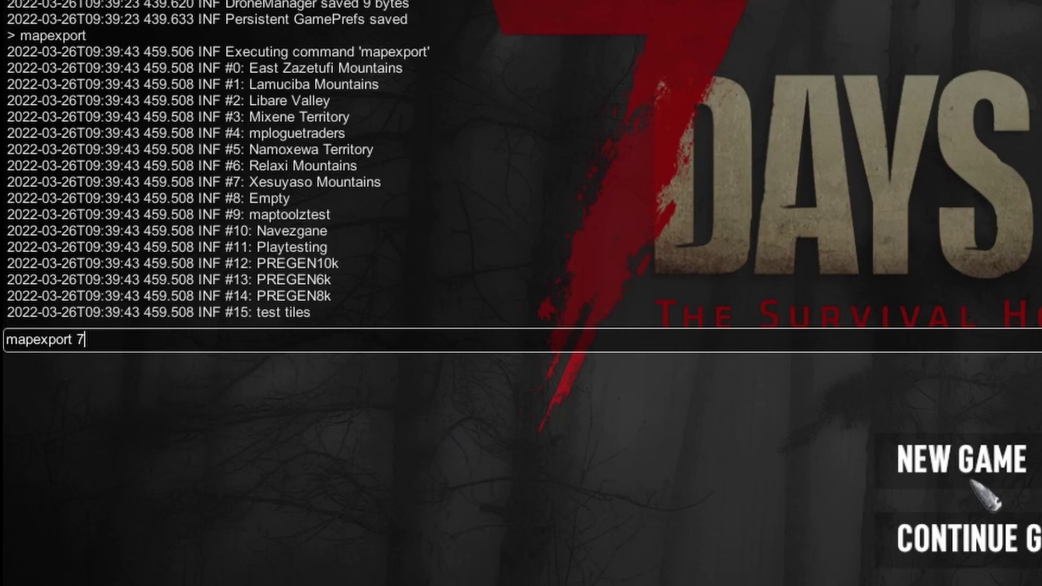
{"action": "key", "text": "Return"}
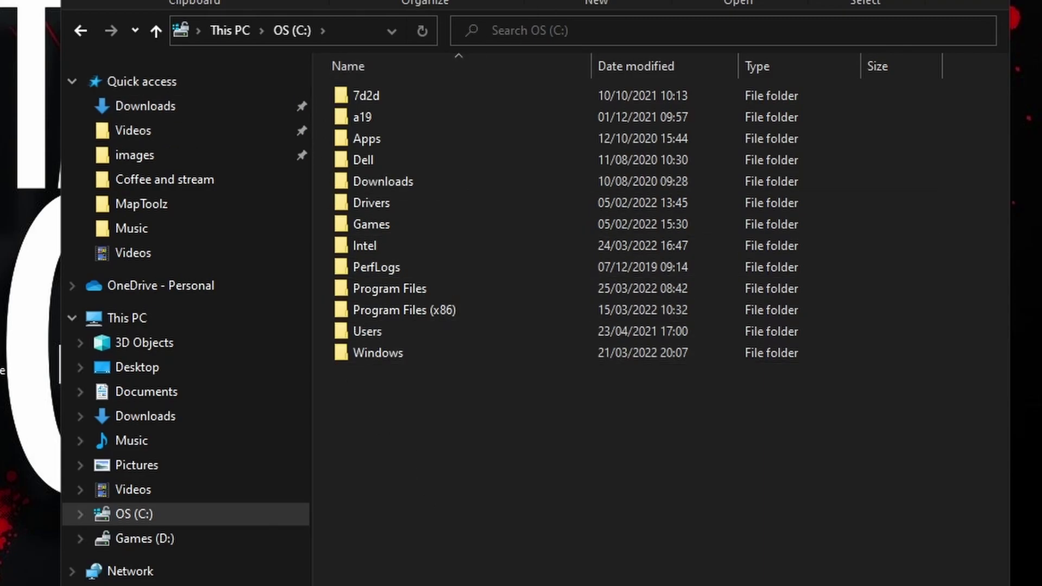
Go to %appdata% in File Explorer and open 7DaysToDie, GeneratedWorlds, Xesuyaso Mountains and its workspace folder
{"action": "left_click", "coordinate": [358, 33]}
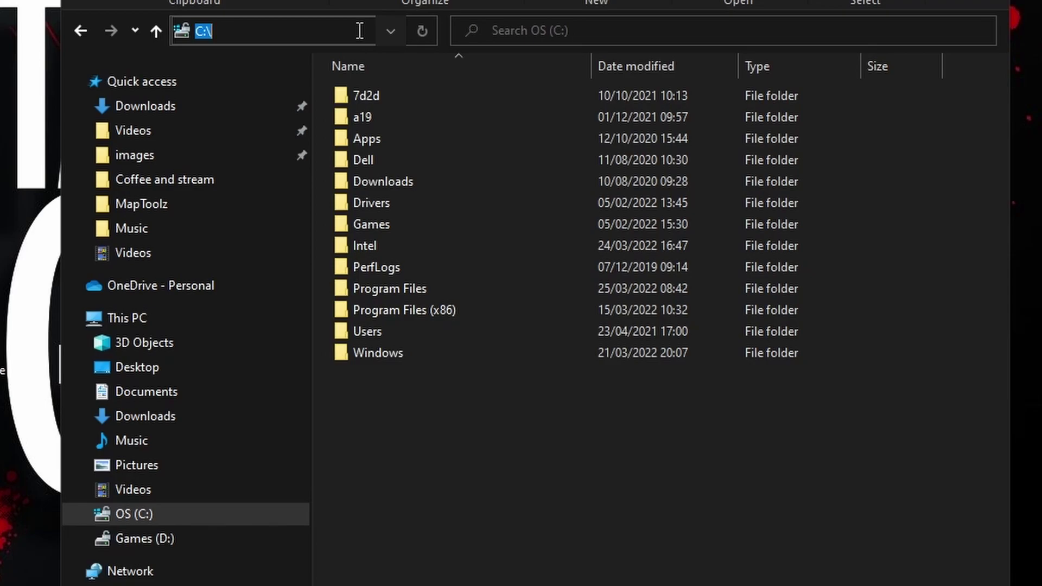
{"action": "type", "text": "%a"}
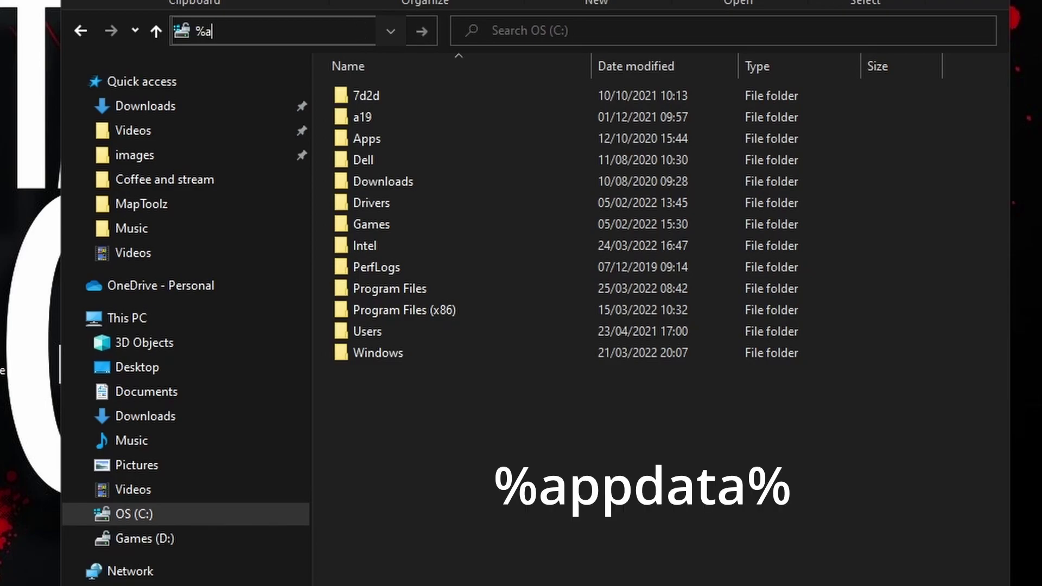
{"action": "type", "text": "ppdata%"}
{"action": "key", "text": "Return"}
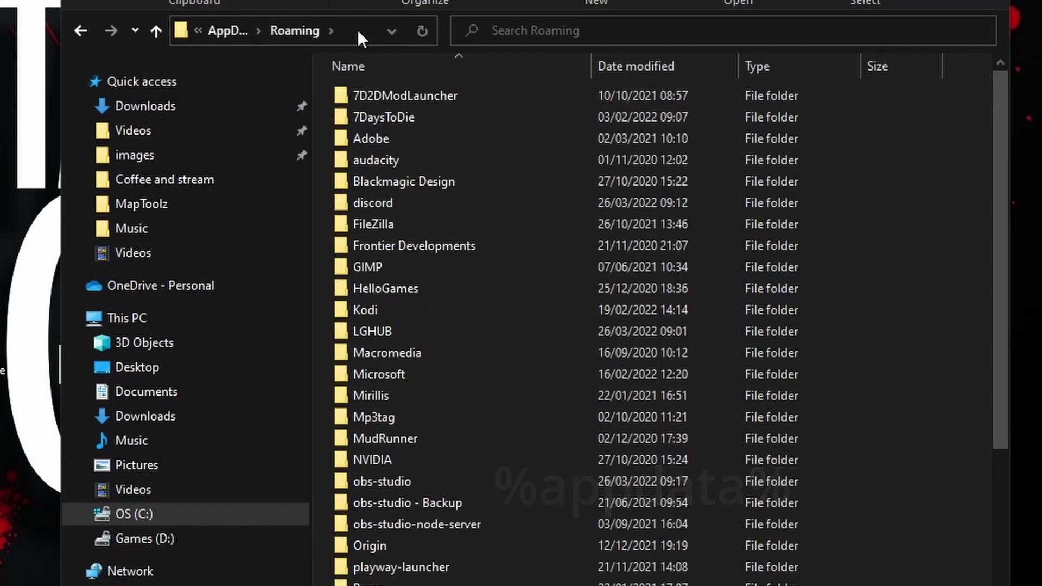
{"action": "double_click", "coordinate": [398, 119]}
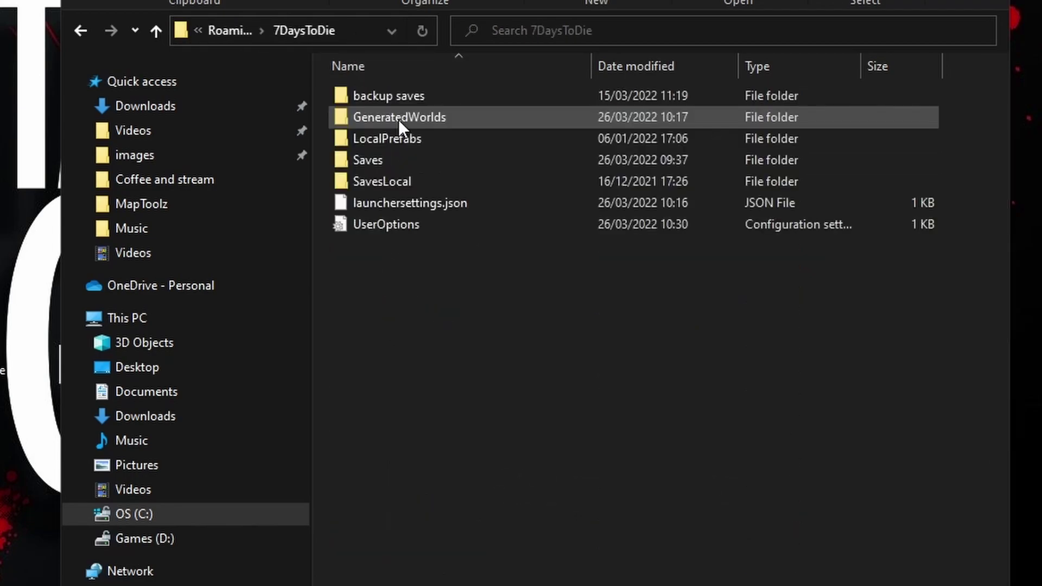
{"action": "double_click", "coordinate": [441, 121]}
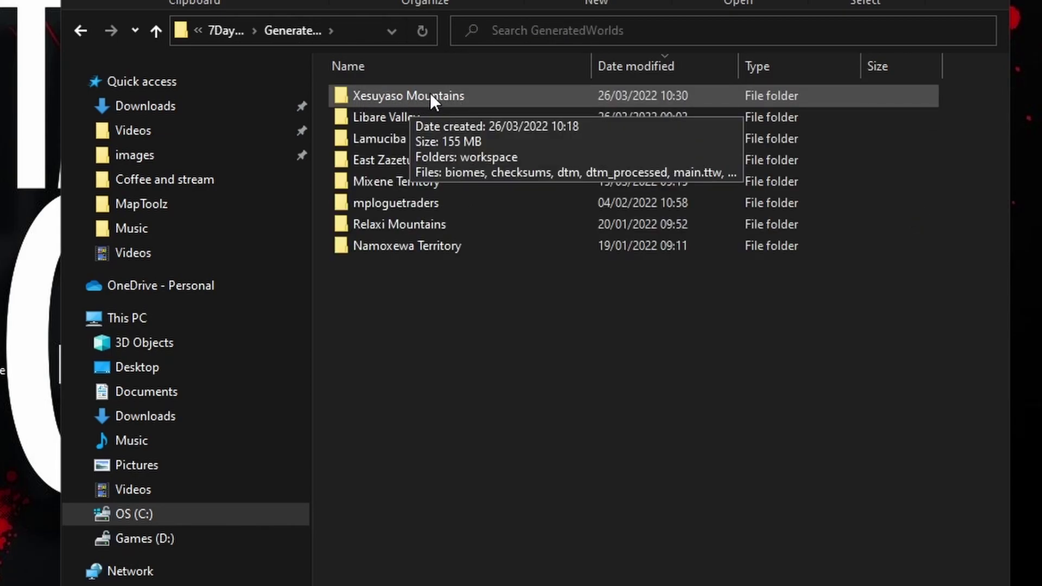
{"action": "double_click", "coordinate": [430, 93]}
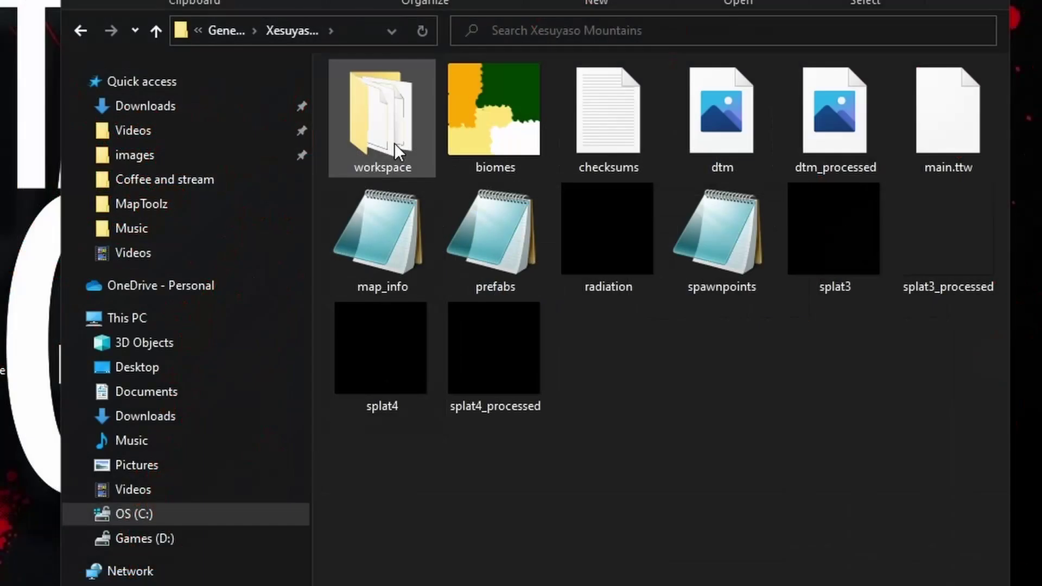
{"action": "double_click", "coordinate": [379, 107]}
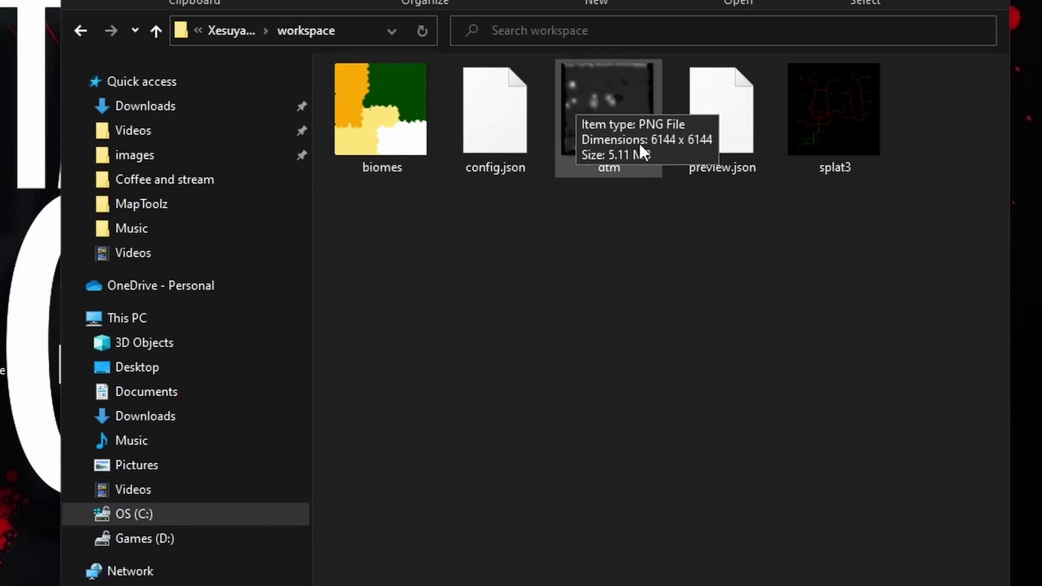
{"action": "mouse_move", "coordinate": [839, 106]}
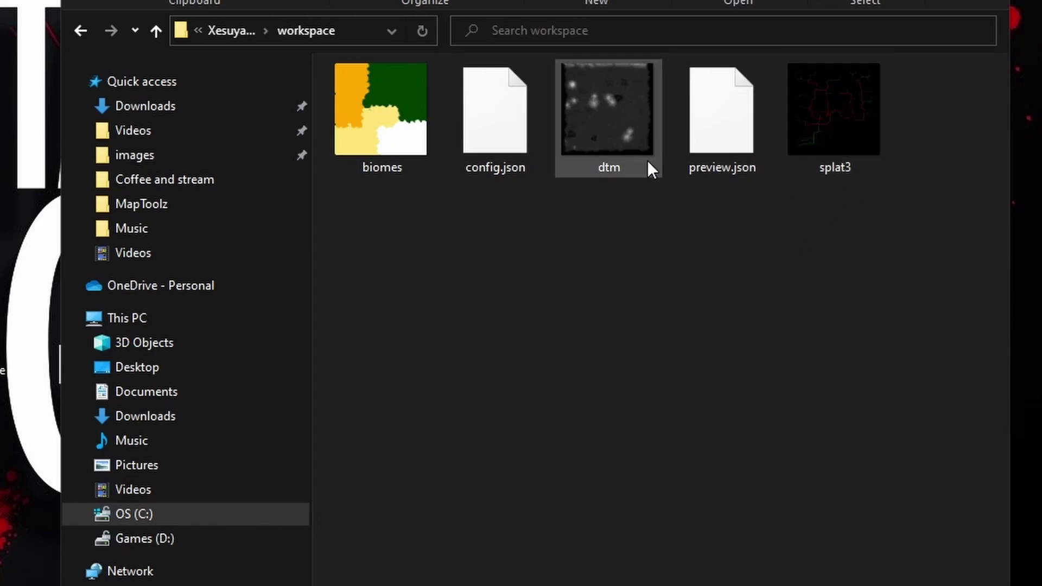
Open the biomes image from the workspace folder in GIMP
{"action": "right_click", "coordinate": [394, 103]}
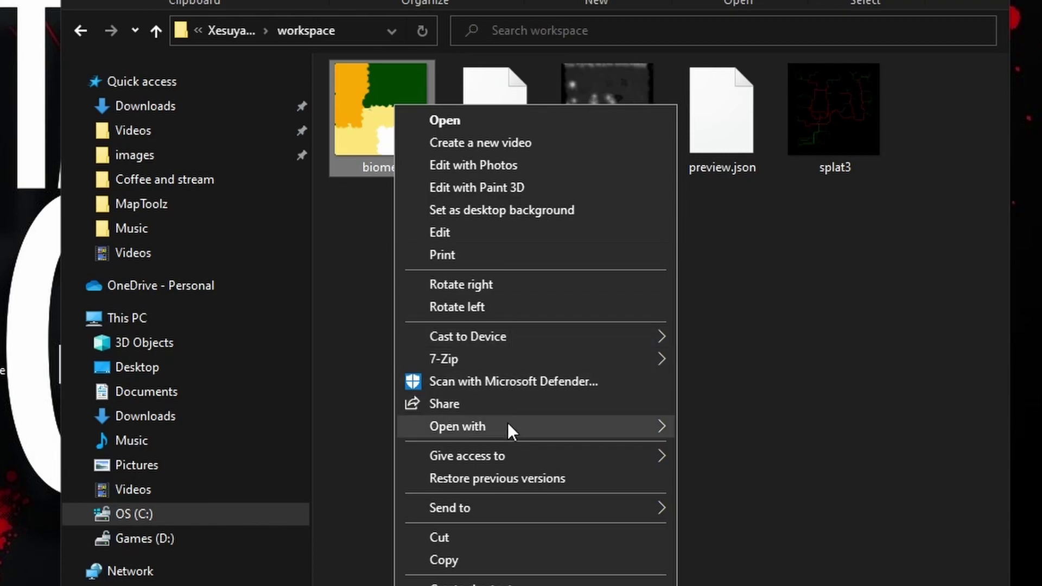
{"action": "mouse_move", "coordinate": [507, 425]}
{"action": "left_click", "coordinate": [709, 428]}
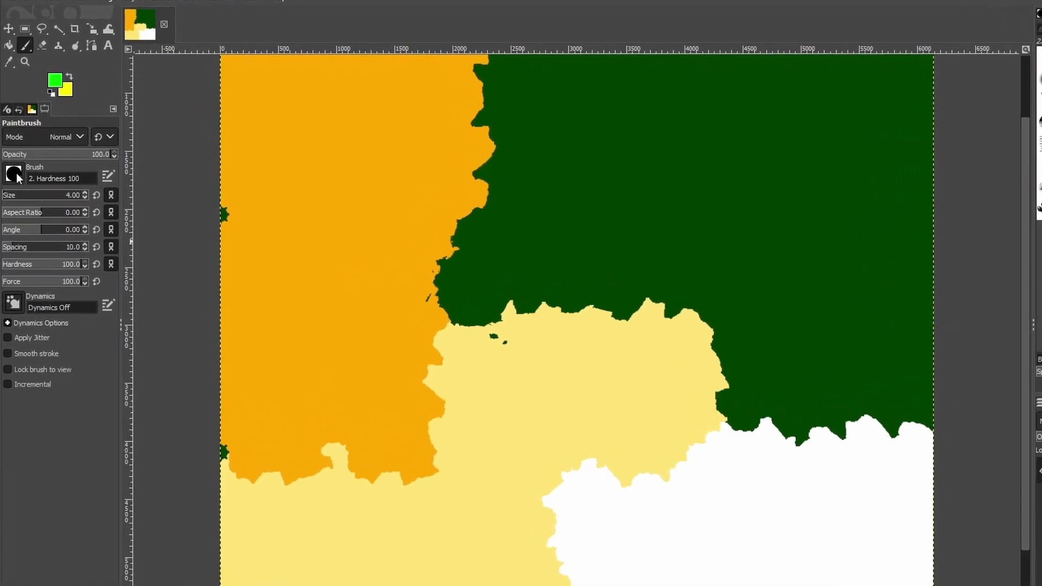
Extend the dark green biome into the orange and pale yellow areas using a 2. Hardness 100 brush, size 317, and sampled colour 004000
{"action": "left_click", "coordinate": [11, 170]}
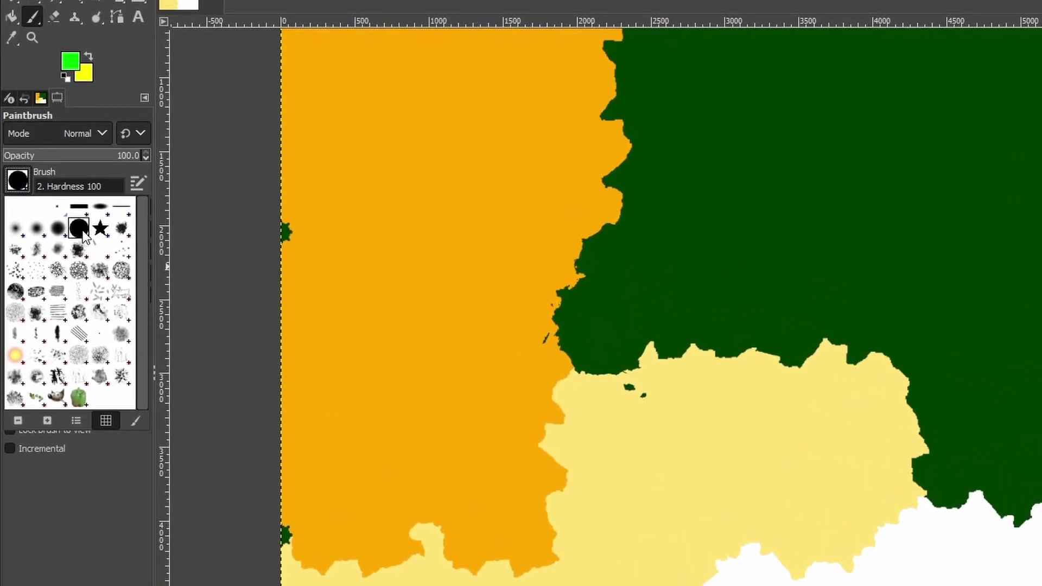
{"action": "left_click", "coordinate": [162, 229]}
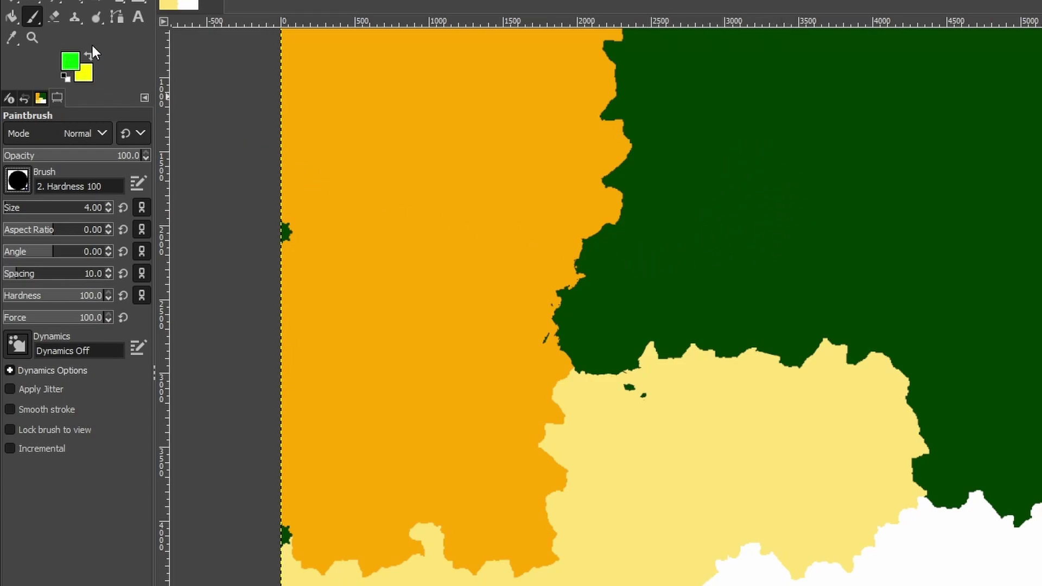
{"action": "left_click", "coordinate": [71, 63]}
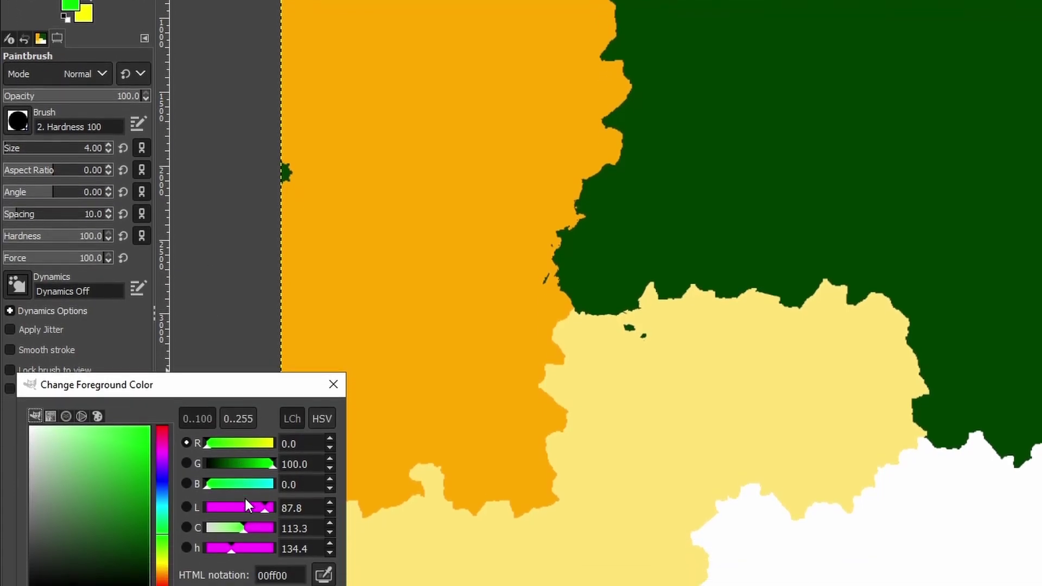
{"action": "left_click", "coordinate": [324, 520]}
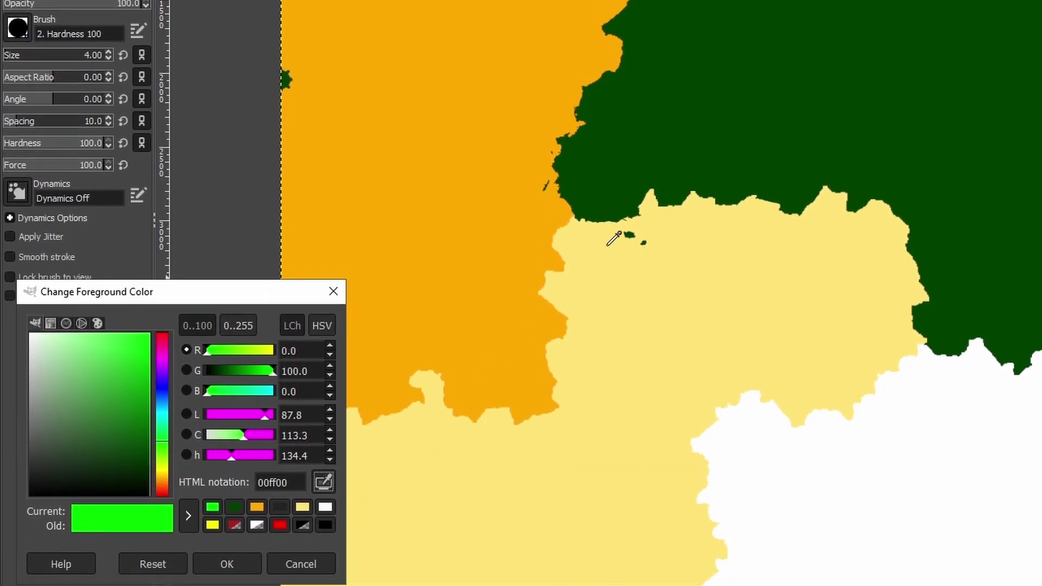
{"action": "left_click", "coordinate": [681, 102]}
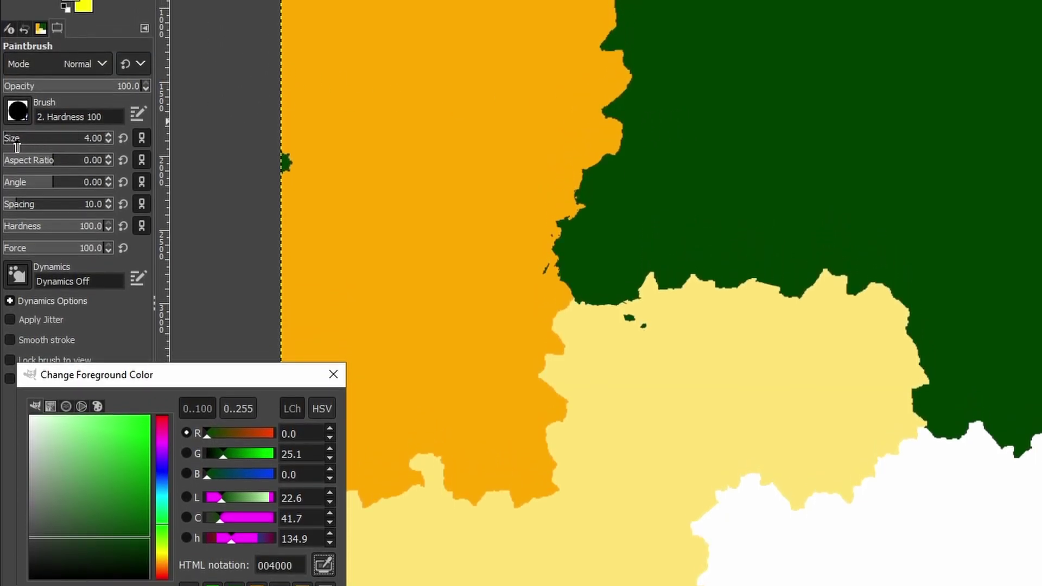
{"action": "left_click_drag", "start_coordinate": [17, 147], "coordinate": [45, 145]}
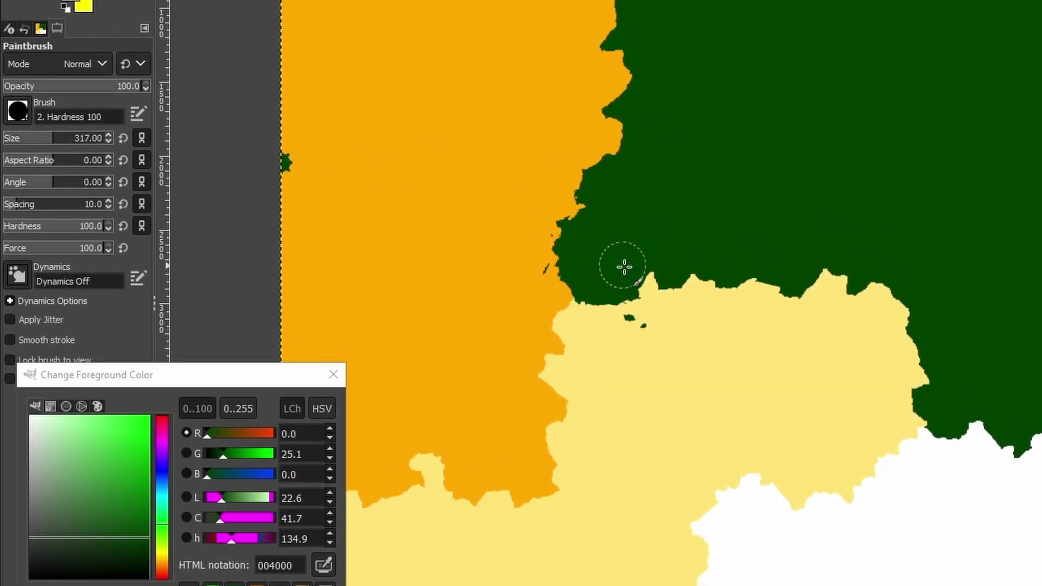
{"action": "mouse_move", "coordinate": [925, 310]}
{"action": "left_mouse_down"}
{"action": "mouse_move", "coordinate": [814, 286]}
{"action": "mouse_move", "coordinate": [609, 296]}
{"action": "mouse_move", "coordinate": [593, 308]}
{"action": "mouse_move", "coordinate": [549, 250]}
{"action": "mouse_move", "coordinate": [603, 165]}
{"action": "mouse_move", "coordinate": [549, 112]}
{"action": "mouse_move", "coordinate": [482, 274]}
{"action": "mouse_move", "coordinate": [552, 295]}
{"action": "mouse_move", "coordinate": [552, 156]}
{"action": "mouse_move", "coordinate": [494, 170]}
{"action": "mouse_move", "coordinate": [549, 198]}
{"action": "left_mouse_up"}
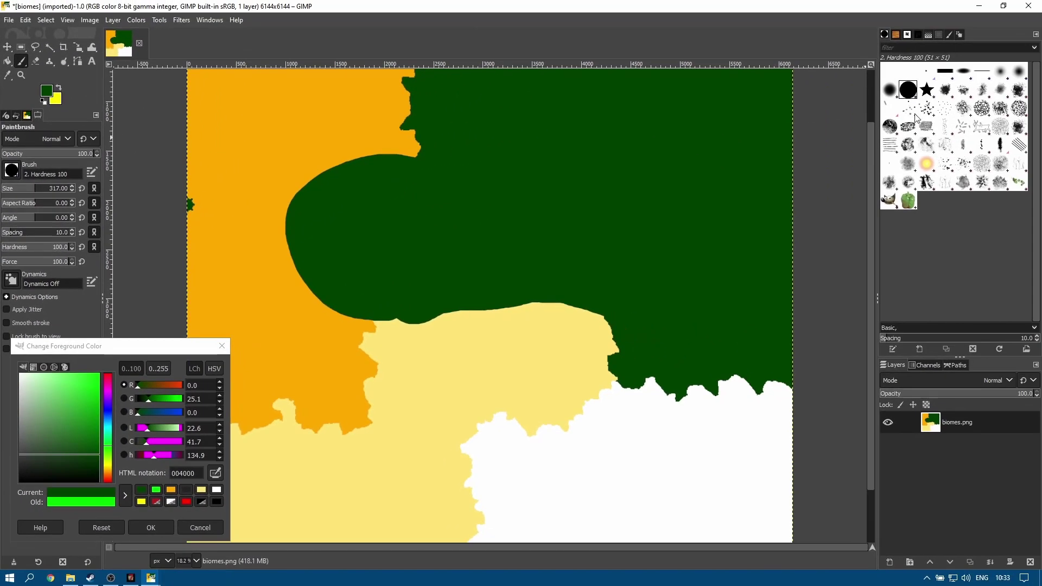
Speckle the dark green biome's edges with the Bristles 02 brush at size 209, raising the spacing to 75 partway along
{"action": "left_click", "coordinate": [926, 109]}
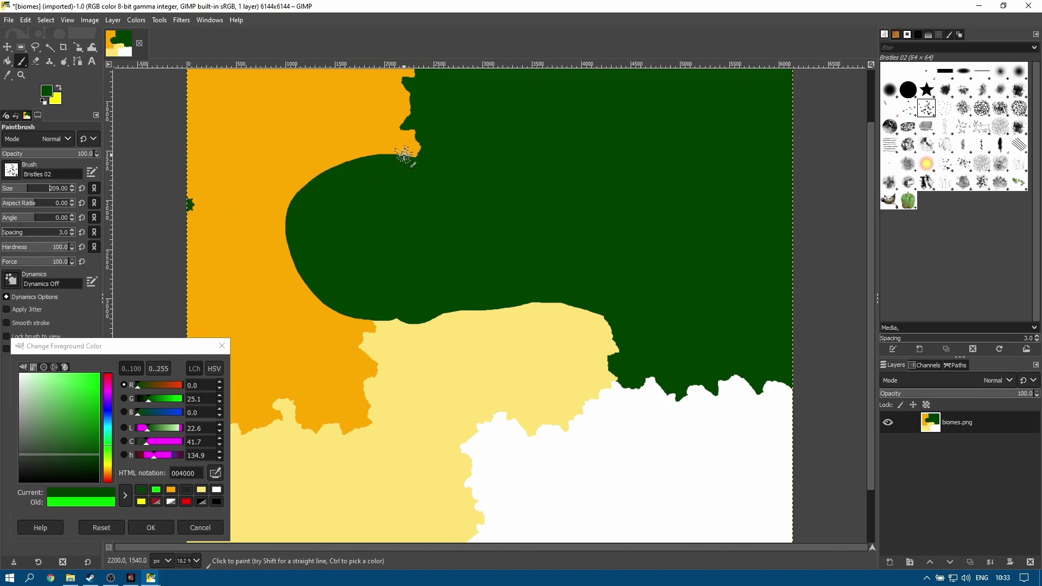
{"action": "mouse_move", "coordinate": [399, 152]}
{"action": "left_mouse_down"}
{"action": "mouse_move", "coordinate": [333, 164]}
{"action": "mouse_move", "coordinate": [296, 196]}
{"action": "mouse_move", "coordinate": [280, 239]}
{"action": "left_mouse_up"}
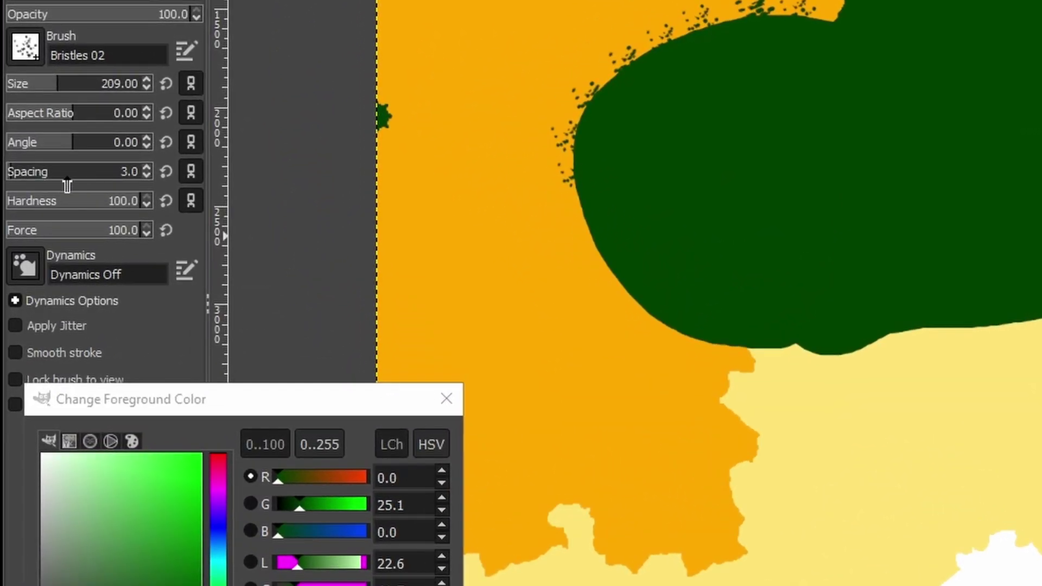
{"action": "left_click", "coordinate": [79, 181]}
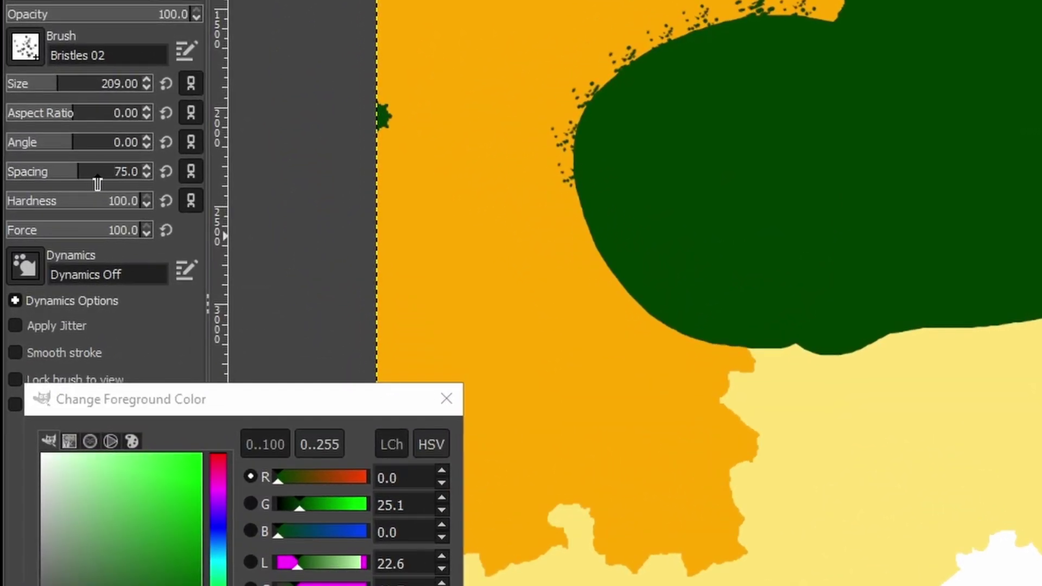
{"action": "mouse_move", "coordinate": [570, 210]}
{"action": "left_mouse_down"}
{"action": "mouse_move", "coordinate": [621, 275]}
{"action": "mouse_move", "coordinate": [734, 350]}
{"action": "mouse_move", "coordinate": [842, 354]}
{"action": "mouse_move", "coordinate": [1034, 326]}
{"action": "mouse_move", "coordinate": [1024, 442]}
{"action": "mouse_move", "coordinate": [1034, 464]}
{"action": "mouse_move", "coordinate": [981, 430]}
{"action": "mouse_move", "coordinate": [1040, 415]}
{"action": "mouse_move", "coordinate": [980, 419]}
{"action": "left_mouse_up"}
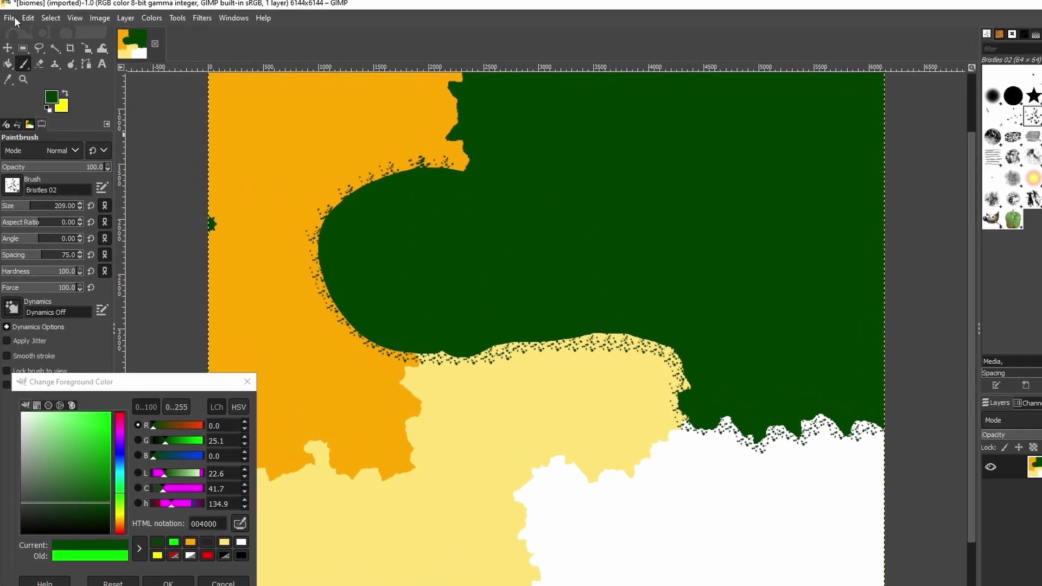
Export the edited image as biomes.png in the workspace folder, replacing the existing file and keeping the PNG export options
{"action": "left_click", "coordinate": [10, 19]}
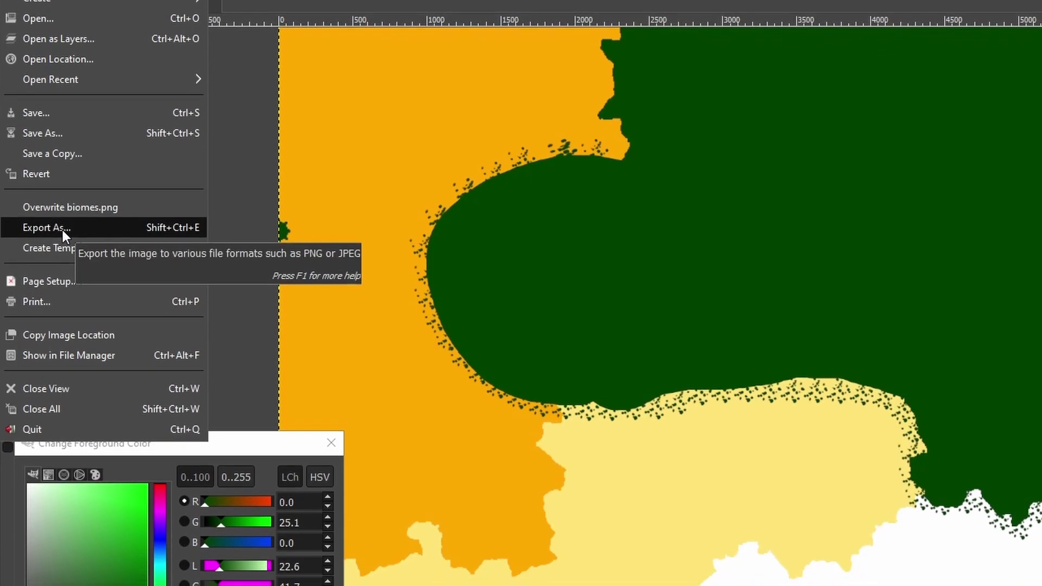
{"action": "left_click", "coordinate": [63, 230]}
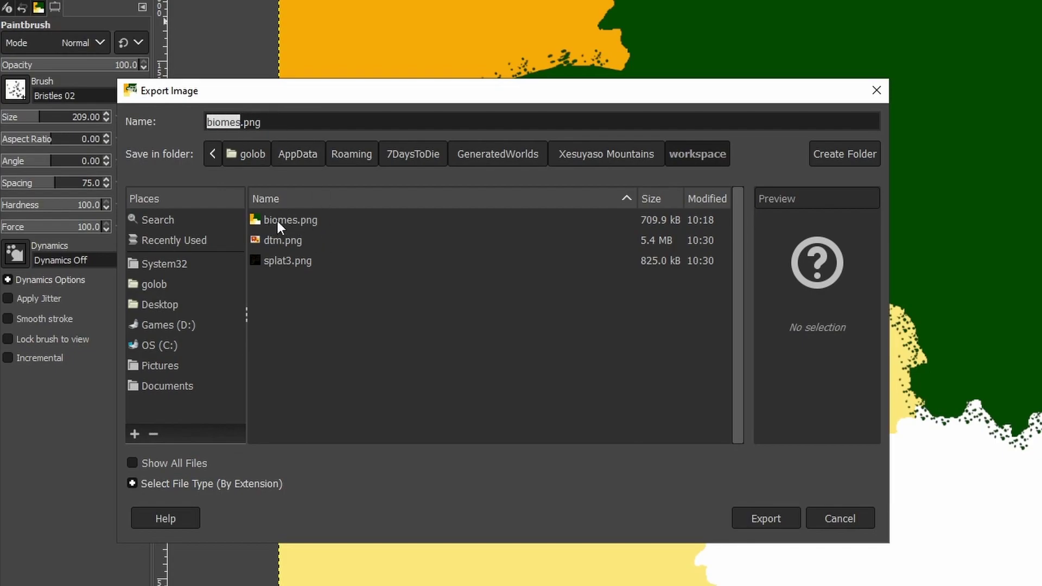
{"action": "left_click", "coordinate": [762, 514]}
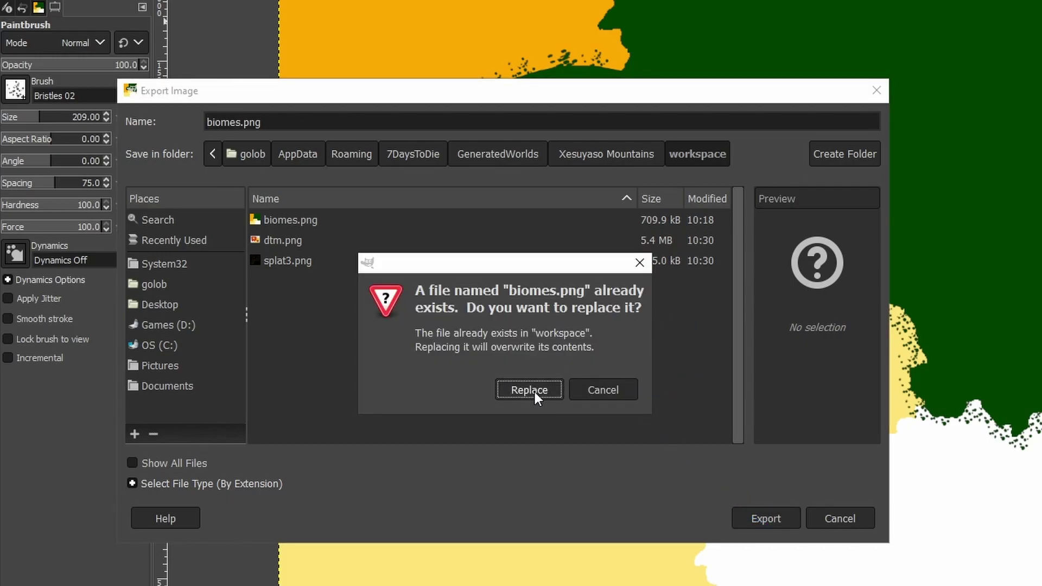
{"action": "left_click", "coordinate": [536, 386]}
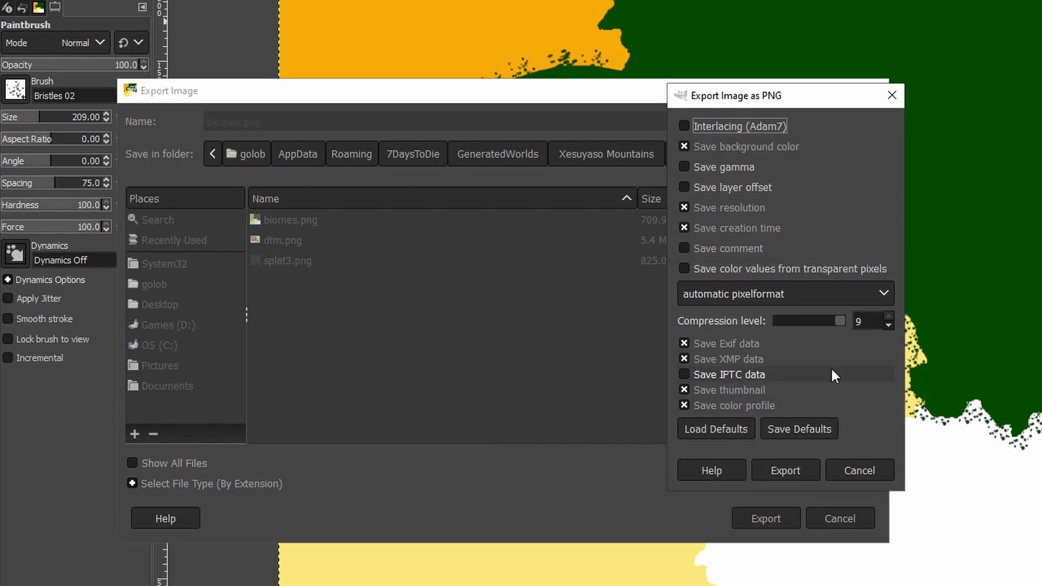
{"action": "left_click", "coordinate": [787, 470]}
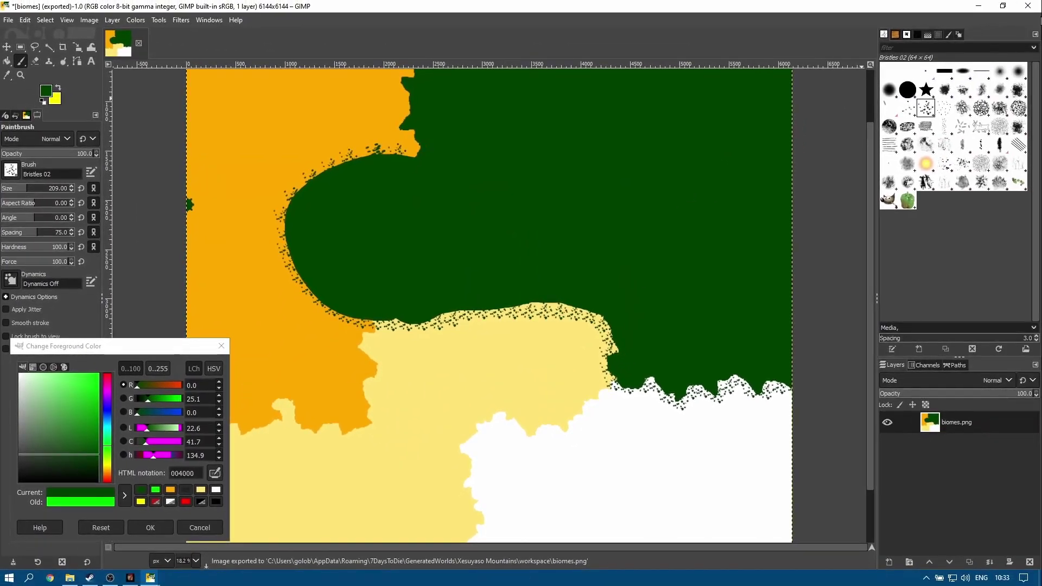
Quit GIMP discarding the unsaved project changes, view the exported biomes image in the photo viewer, and close it
{"action": "left_click", "coordinate": [1028, 6]}
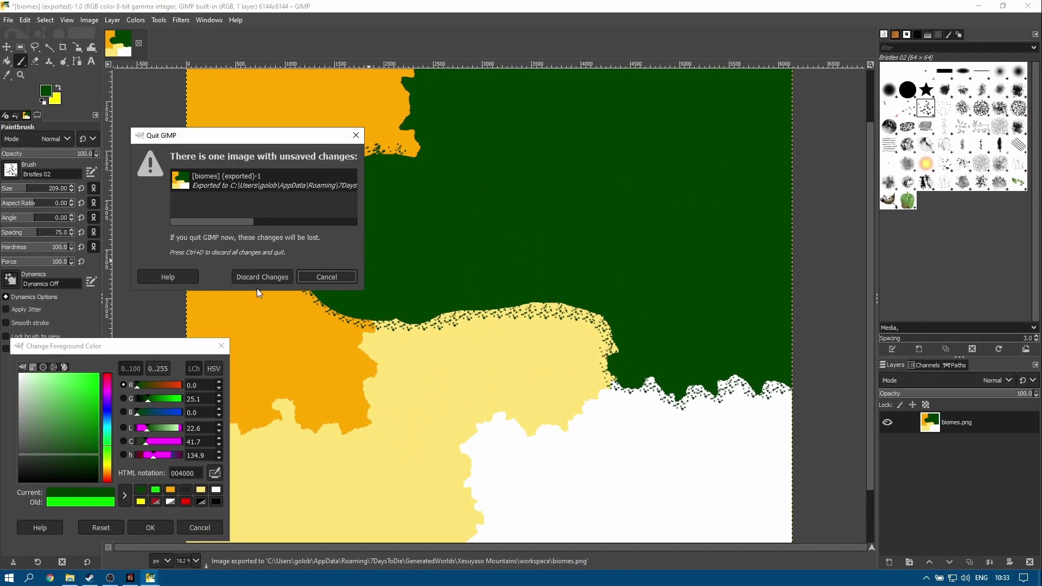
{"action": "left_click", "coordinate": [261, 277]}
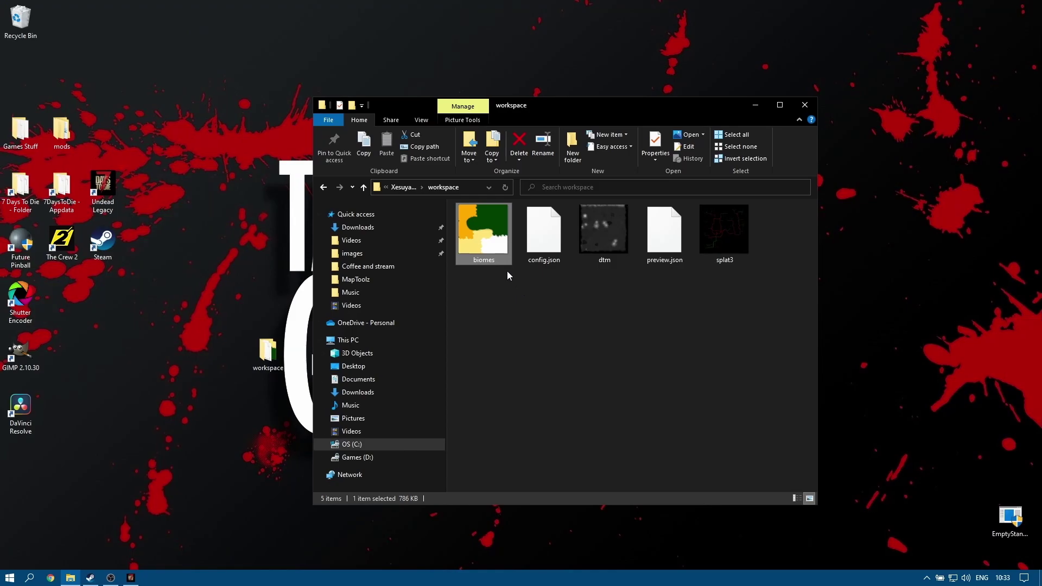
{"action": "double_click", "coordinate": [492, 234]}
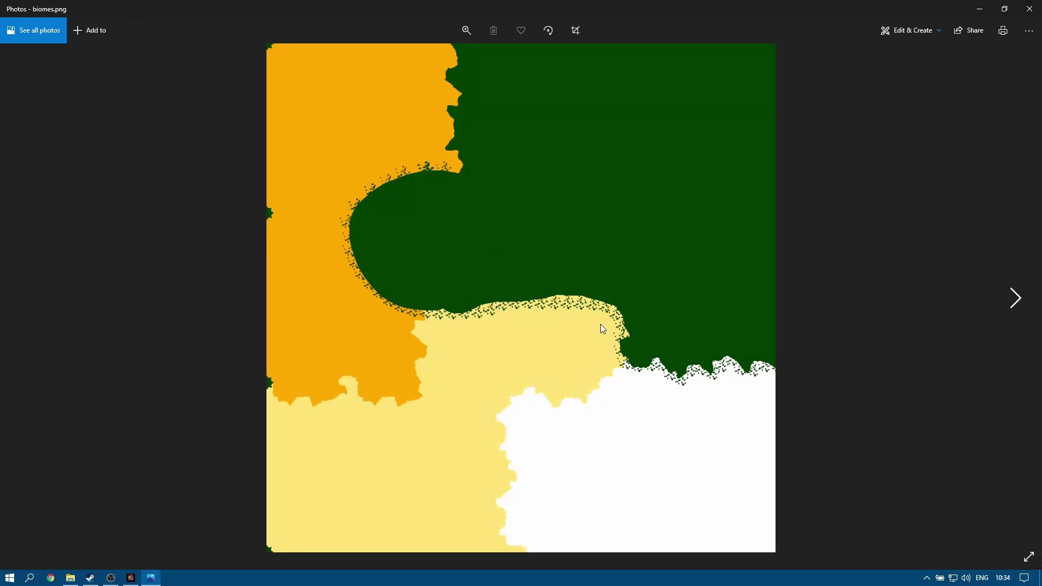
{"action": "left_click", "coordinate": [1030, 9]}
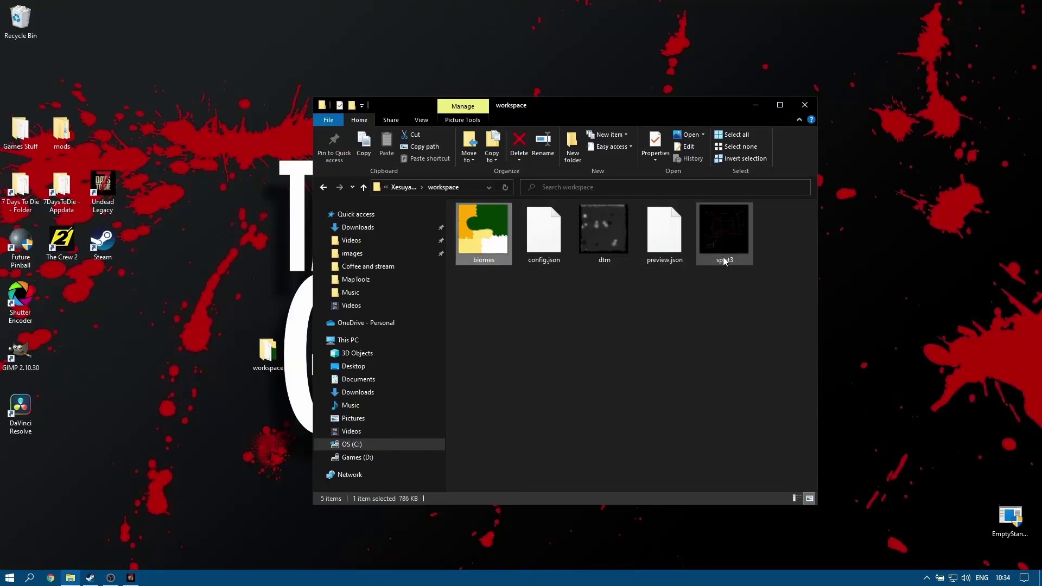
Open the splat3 image from the workspace folder in GIMP
{"action": "mouse_move", "coordinate": [727, 239]}
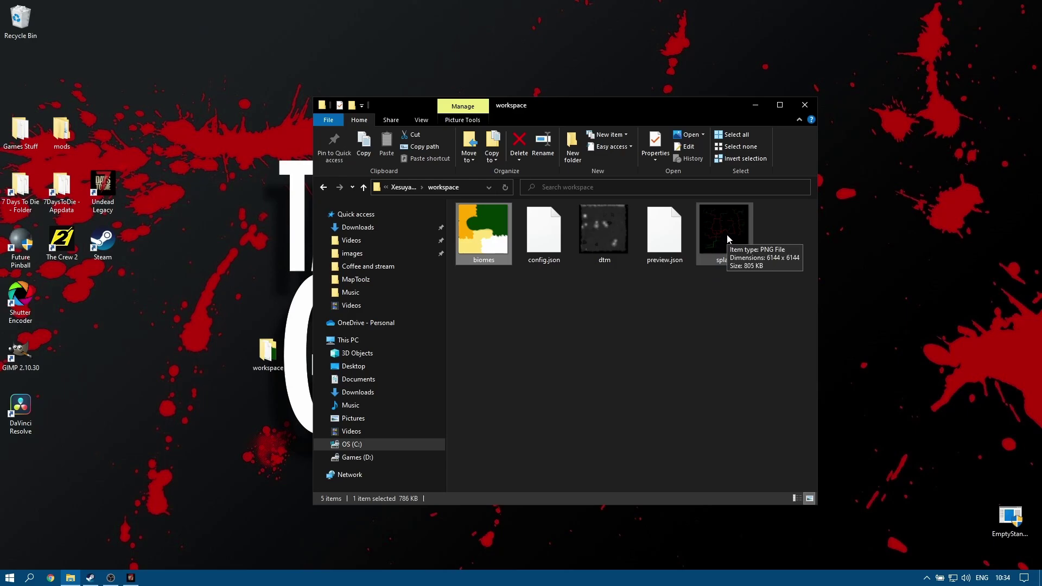
{"action": "right_click", "coordinate": [733, 234]}
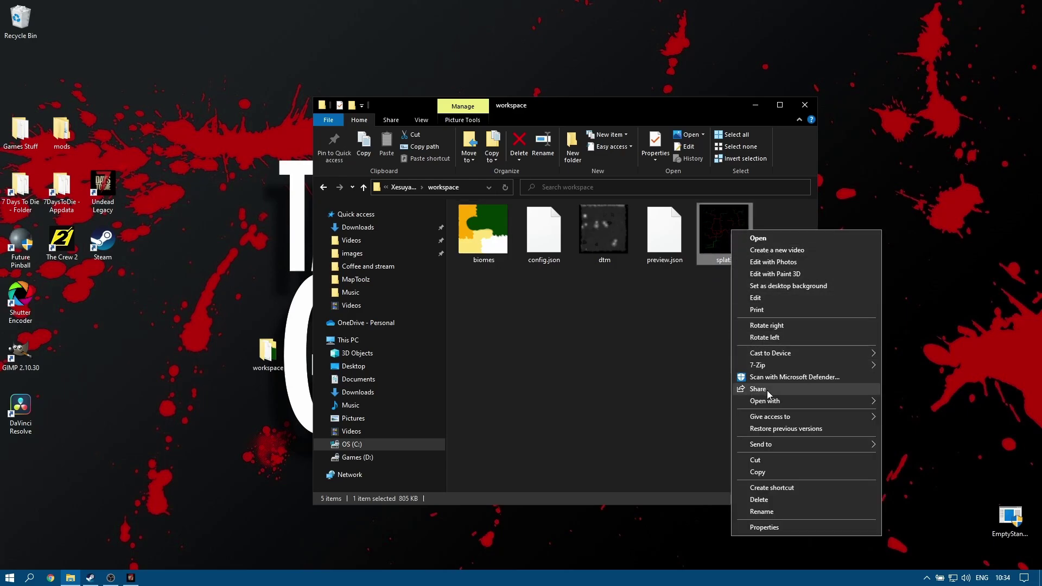
{"action": "mouse_move", "coordinate": [769, 403]}
{"action": "left_click", "coordinate": [901, 405]}
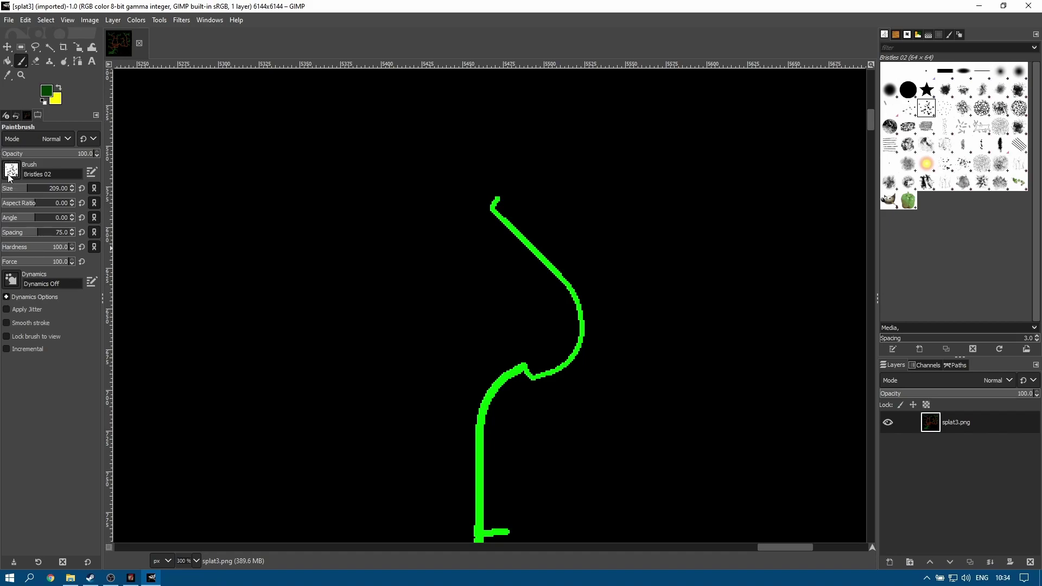
Paint a spiral road branching off the existing curved green road, using the 2. Hardness 100 brush at size 4 and colour 00ff00
{"action": "left_click", "coordinate": [9, 176]}
{"action": "left_click", "coordinate": [51, 207]}
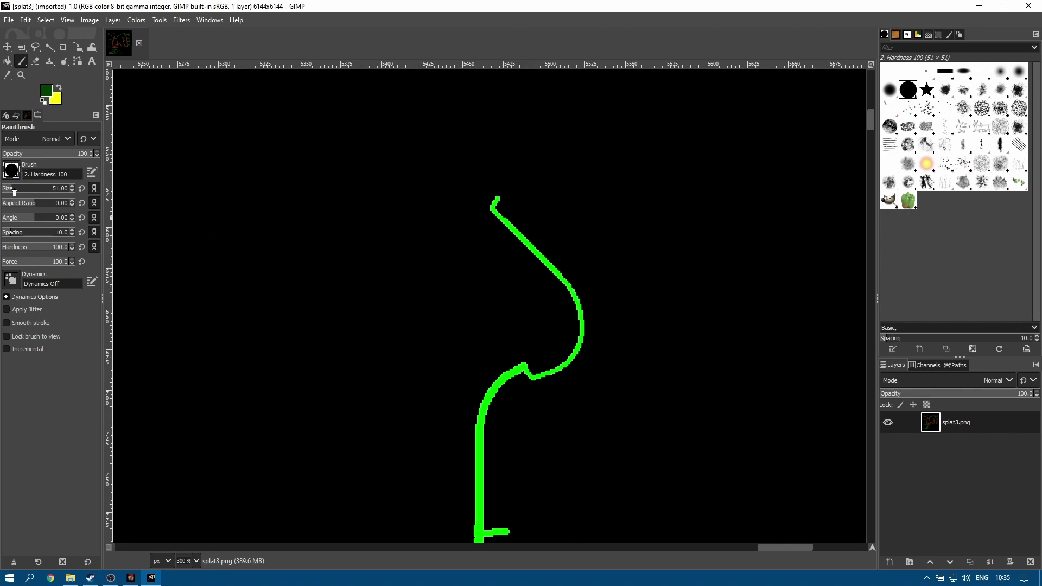
{"action": "left_click", "coordinate": [2, 190]}
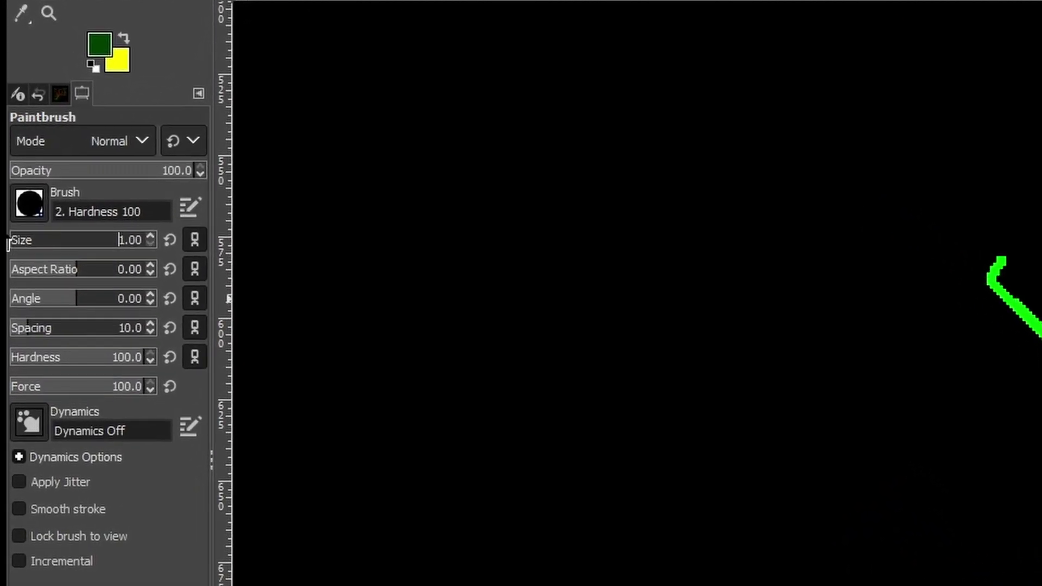
{"action": "left_click_drag", "start_coordinate": [8, 244], "coordinate": [16, 244]}
{"action": "left_click", "coordinate": [151, 242]}
{"action": "left_click", "coordinate": [151, 242]}
{"action": "left_click", "coordinate": [151, 242]}
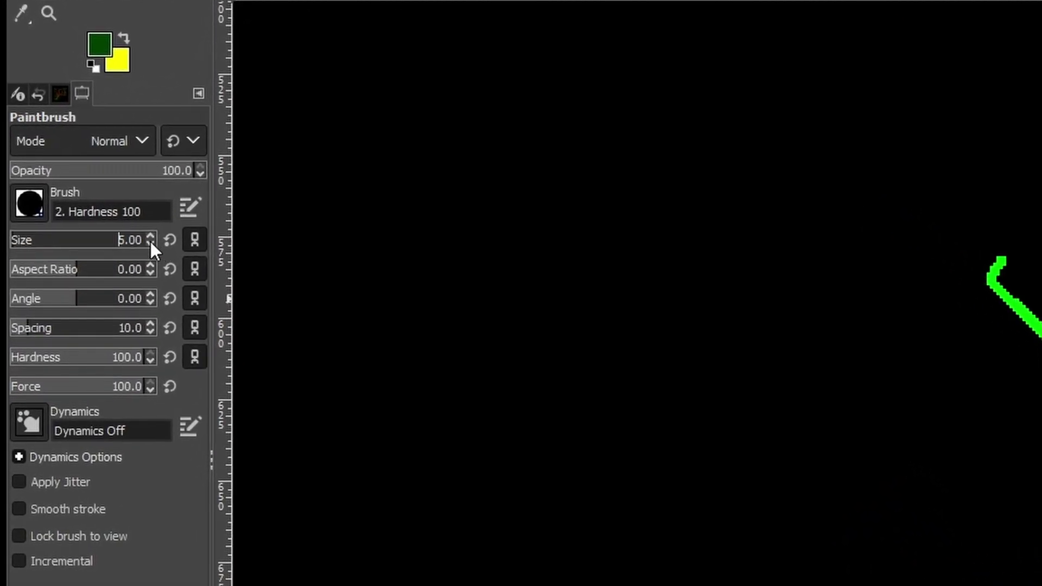
{"action": "left_click", "coordinate": [101, 45]}
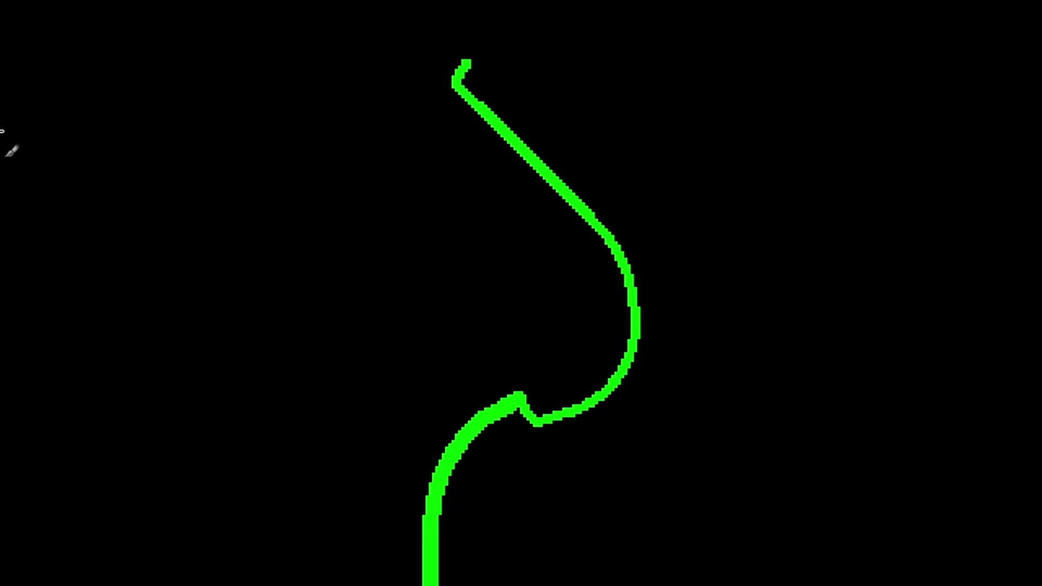
{"action": "mouse_move", "coordinate": [640, 326]}
{"action": "left_mouse_down"}
{"action": "mouse_move", "coordinate": [690, 288]}
{"action": "mouse_move", "coordinate": [817, 304]}
{"action": "mouse_move", "coordinate": [741, 475]}
{"action": "mouse_move", "coordinate": [694, 335]}
{"action": "mouse_move", "coordinate": [749, 426]}
{"action": "mouse_move", "coordinate": [710, 376]}
{"action": "mouse_move", "coordinate": [730, 381]}
{"action": "left_mouse_up"}
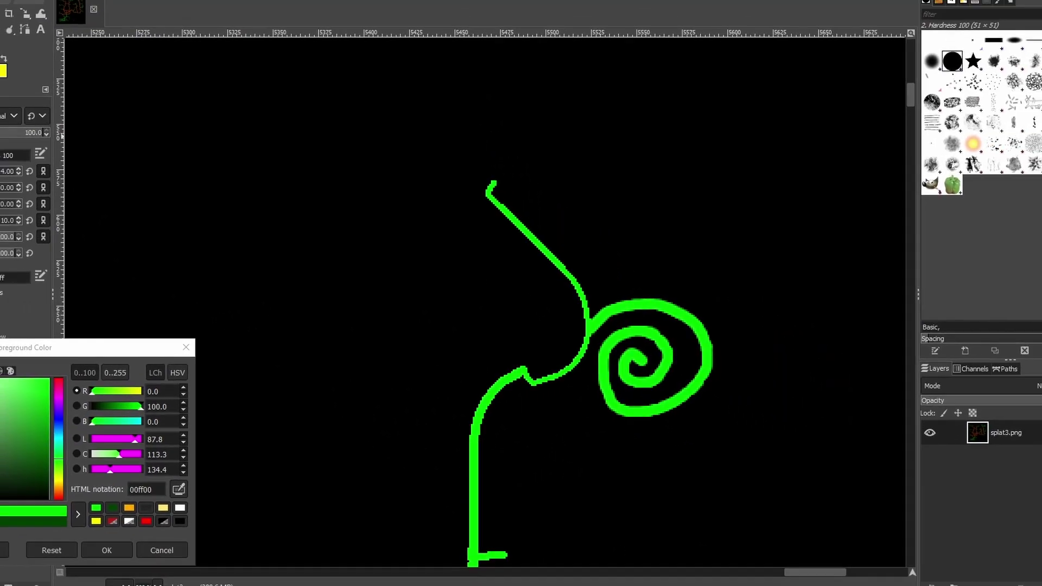
Export the image as splat3.png over the existing workspace file with unchanged PNG options, and quit GIMP discarding the unsaved project changes
{"action": "left_click", "coordinate": [9, 19]}
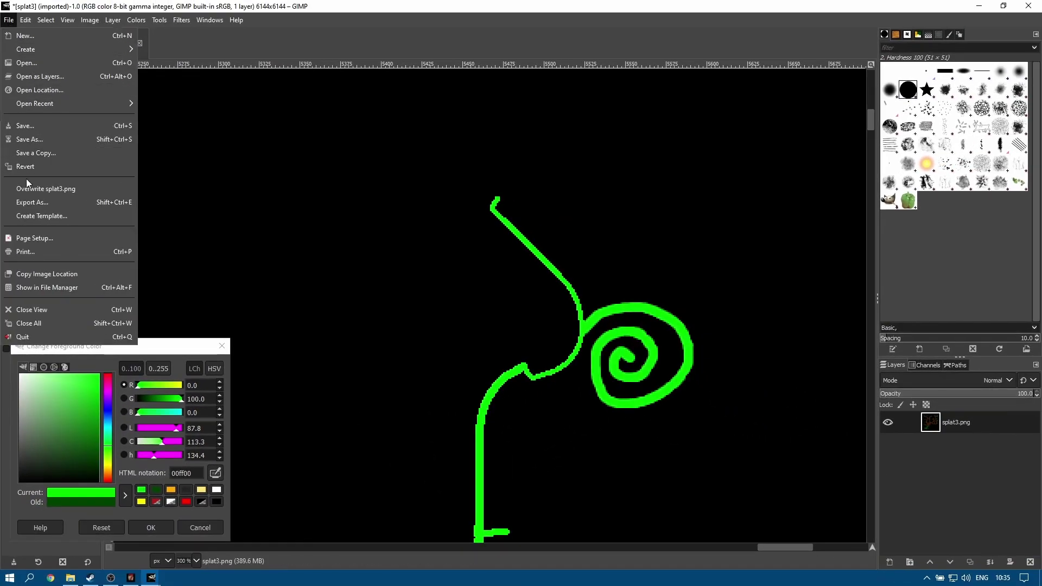
{"action": "left_click", "coordinate": [36, 203]}
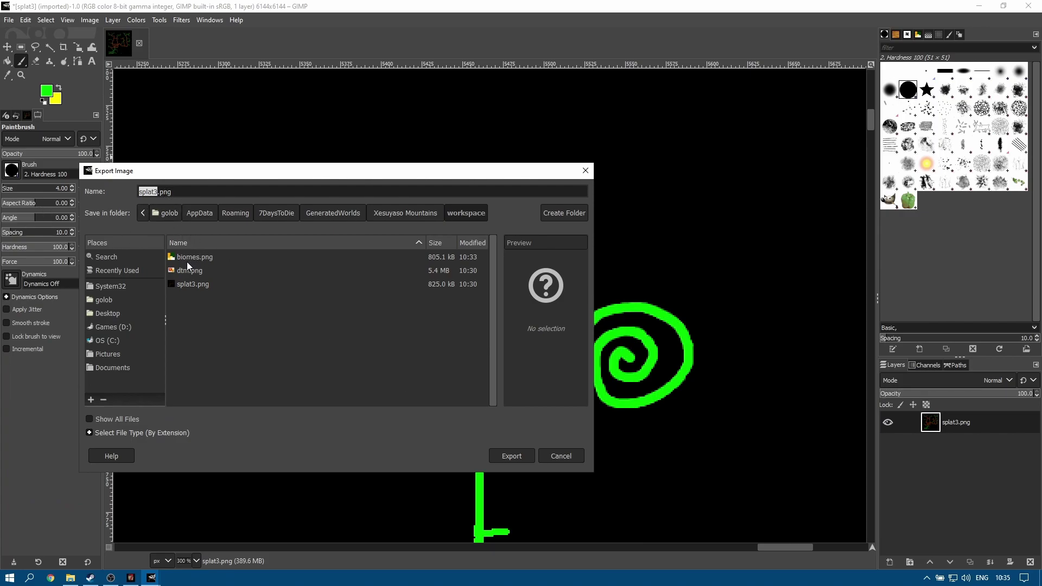
{"action": "left_click", "coordinate": [514, 457]}
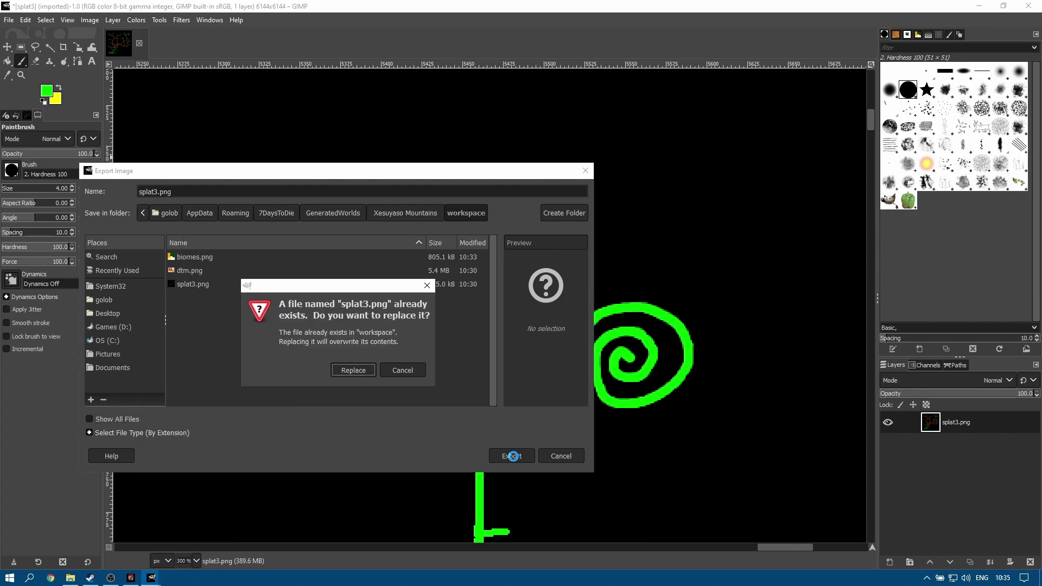
{"action": "left_click", "coordinate": [360, 372]}
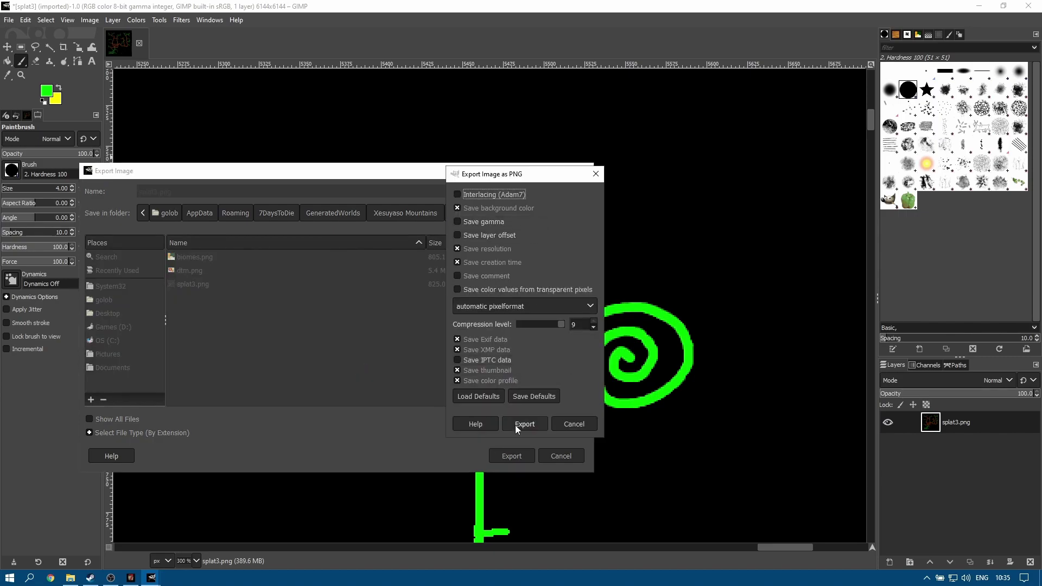
{"action": "left_click", "coordinate": [520, 425]}
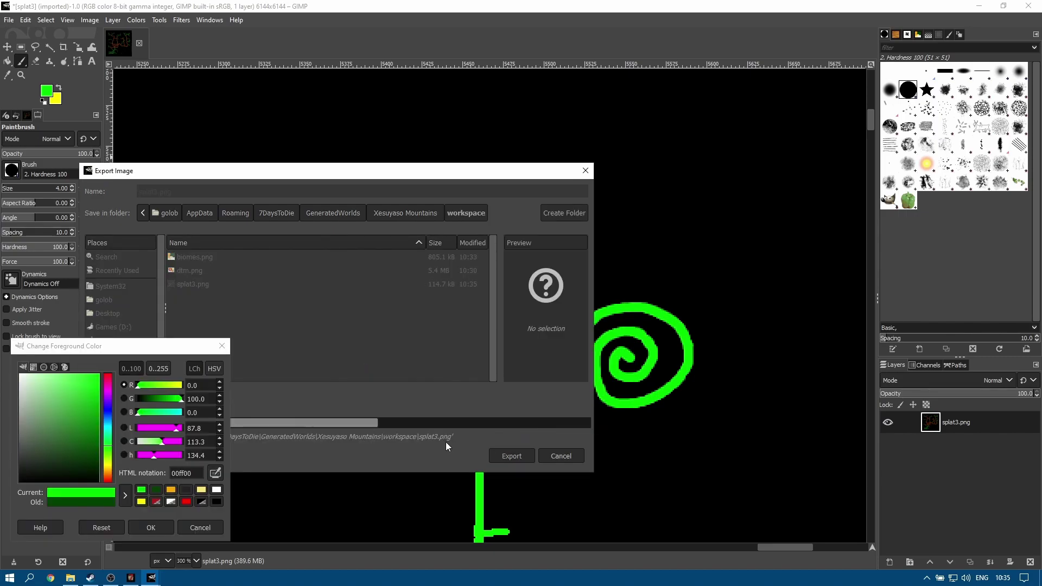
{"action": "left_click", "coordinate": [1030, 7]}
{"action": "left_click", "coordinate": [252, 254]}
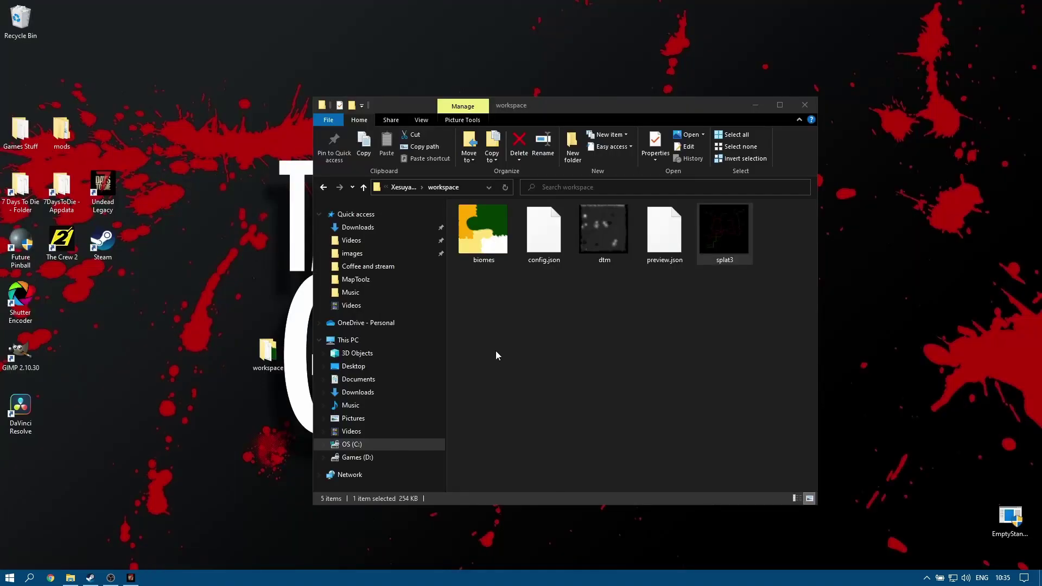
Switch to 7 Days to Die, run mapconvert 7 in the console, and close the console
{"action": "left_click", "coordinate": [131, 578]}
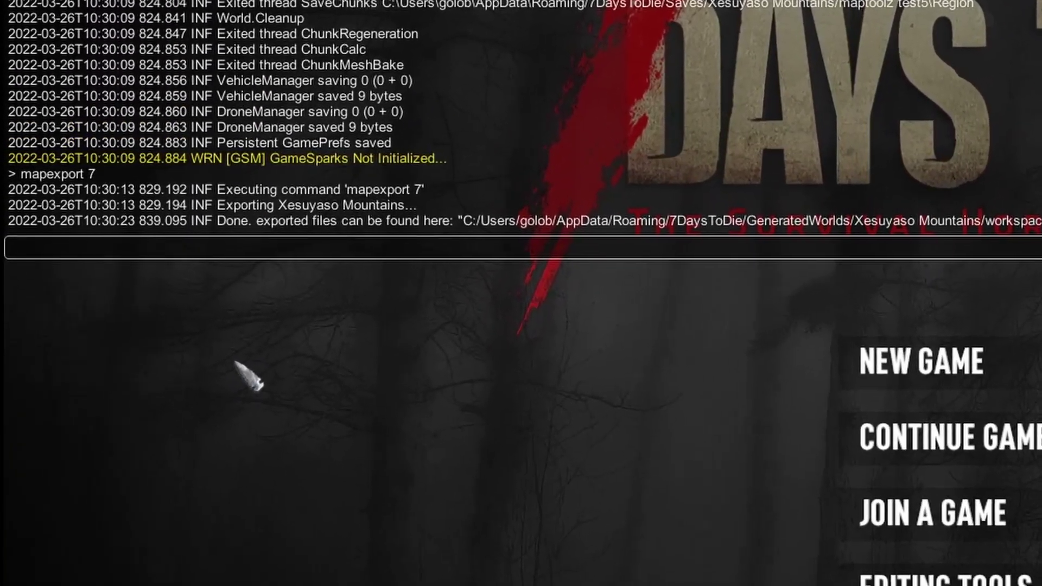
{"action": "type", "text": "p"}
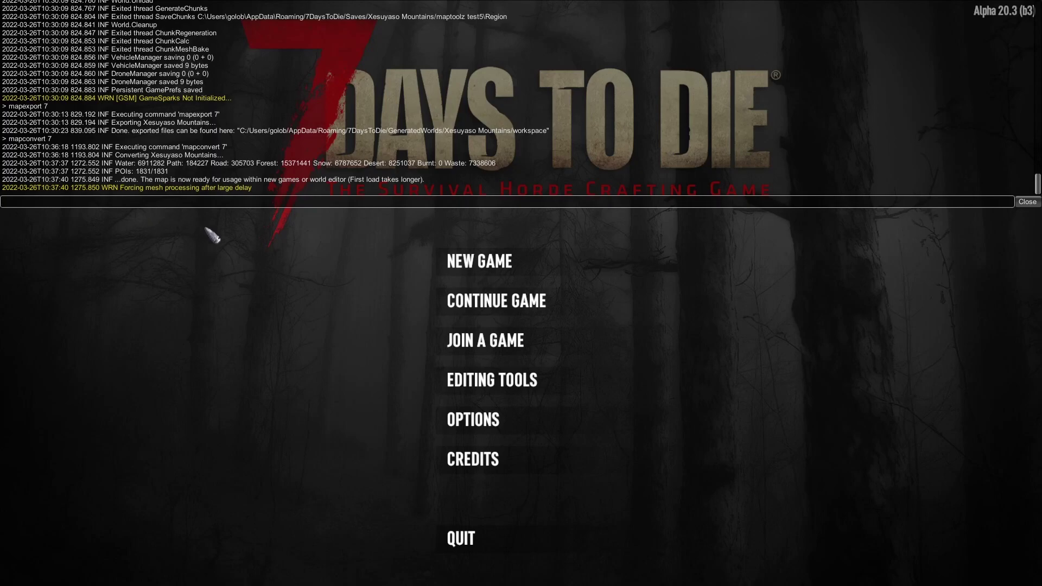
{"action": "key", "text": "F1"}
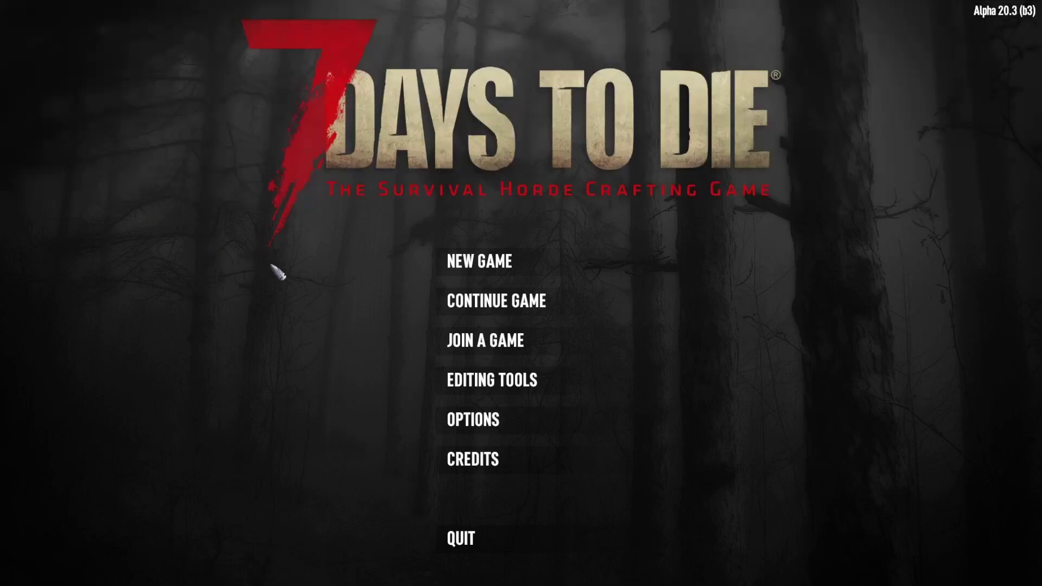
Continue the saved game maptoolz test5 on Xesuyaso Mountains and open the in-game console
{"action": "left_click", "coordinate": [498, 309]}
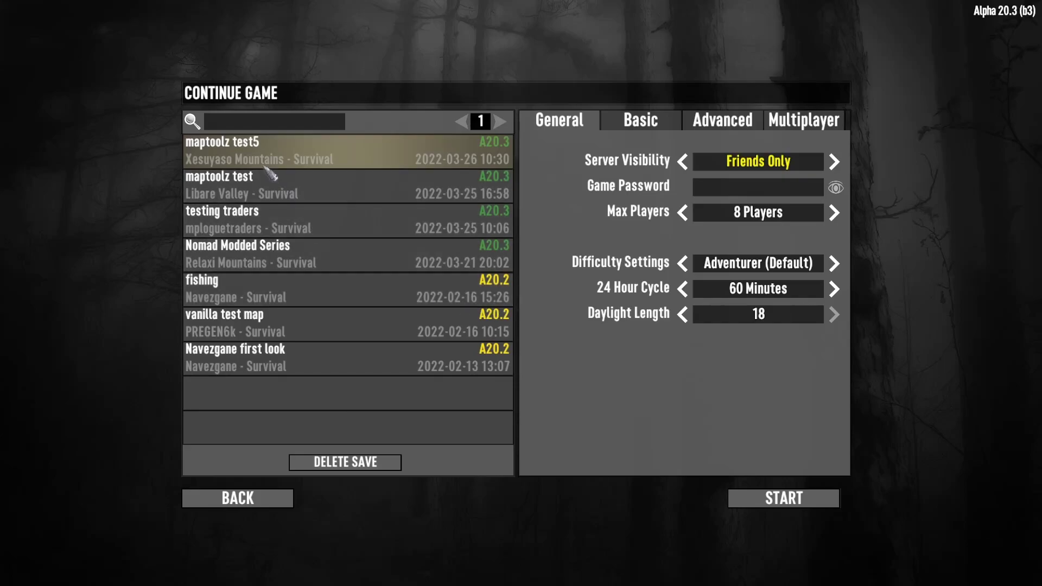
{"action": "left_click", "coordinate": [780, 504]}
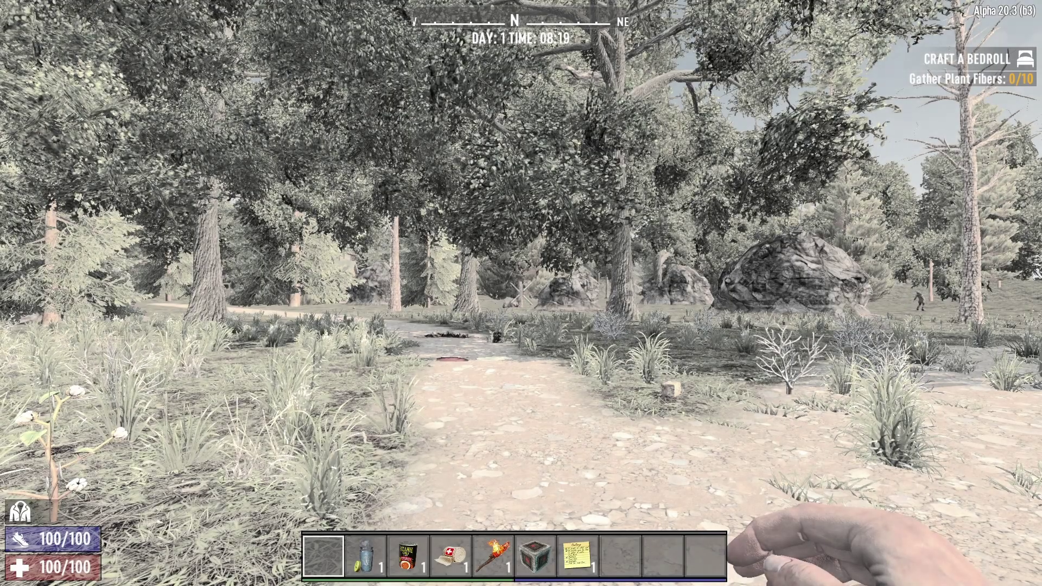
{"action": "key", "text": "F1"}
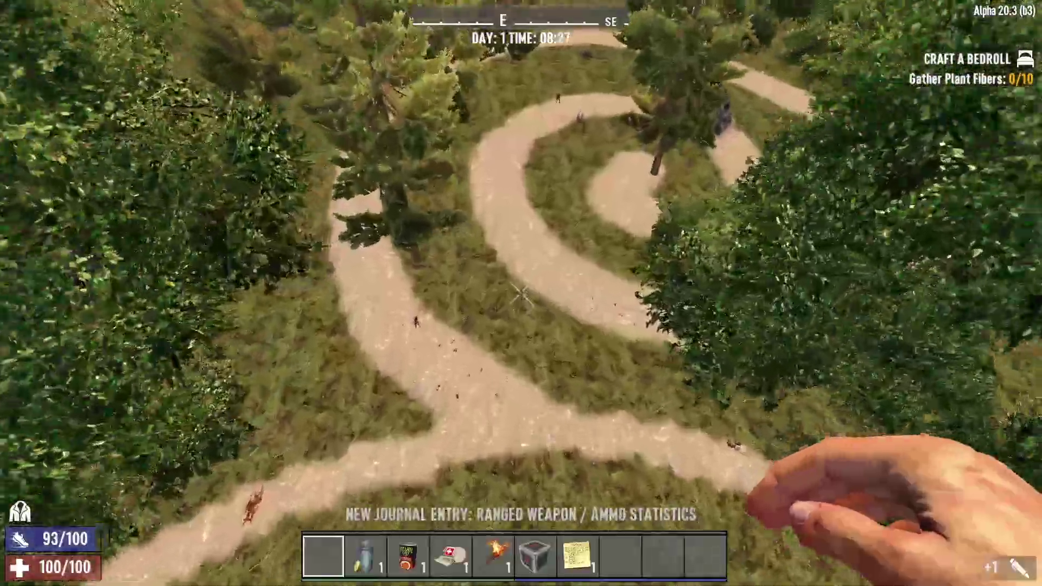
Fly over the spiral road and the speckled forest and desert biome border to inspect the converted terrain
{"action": "key", "text": "w"}
{"action": "key", "text": "w"}
{"action": "key", "text": "space"}
{"action": "key", "text": "w"}
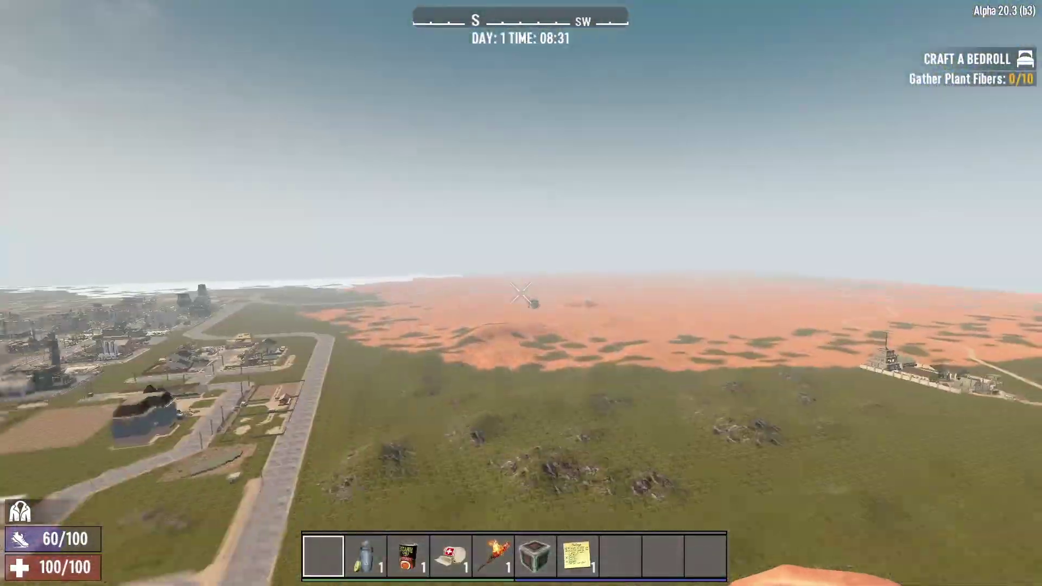
{"action": "key", "text": "w"}
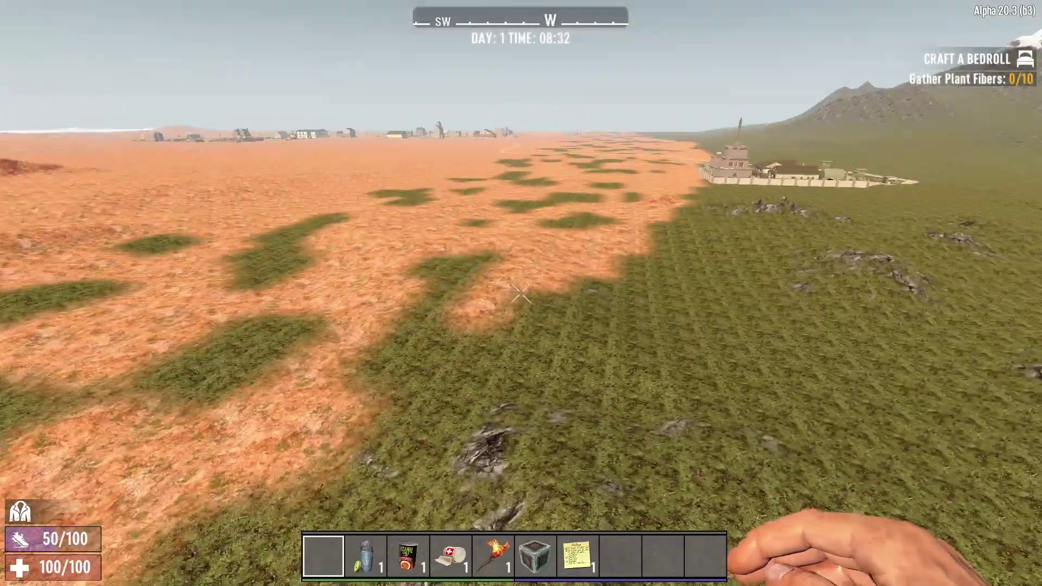
{"action": "key", "text": "w"}
{"action": "key", "text": "w"}
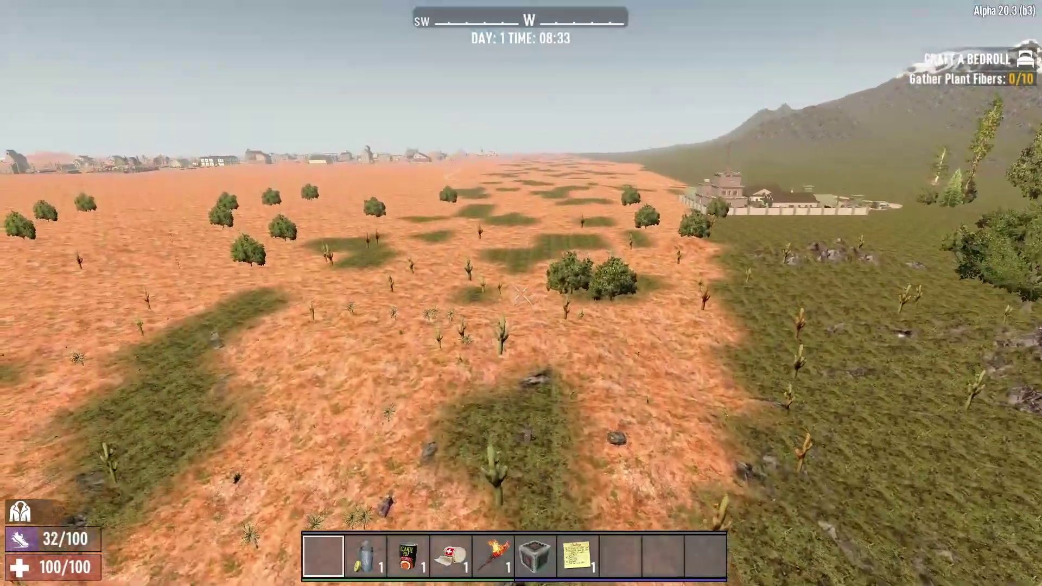
{"action": "key", "text": "w"}
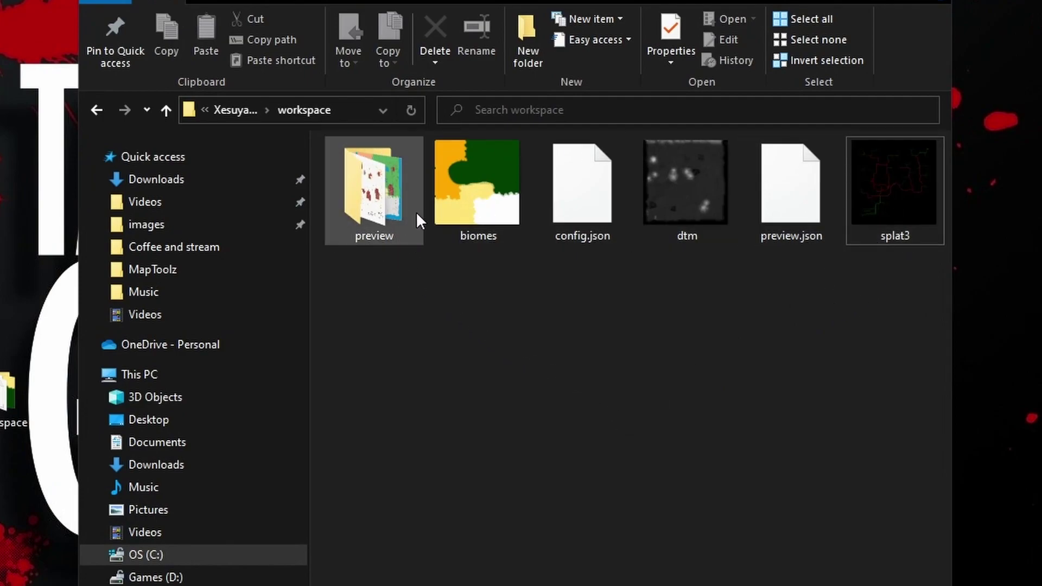
View the preview, preview_POI and preview_water images from the workspace's preview folder, closing each one after viewing
{"action": "double_click", "coordinate": [390, 196]}
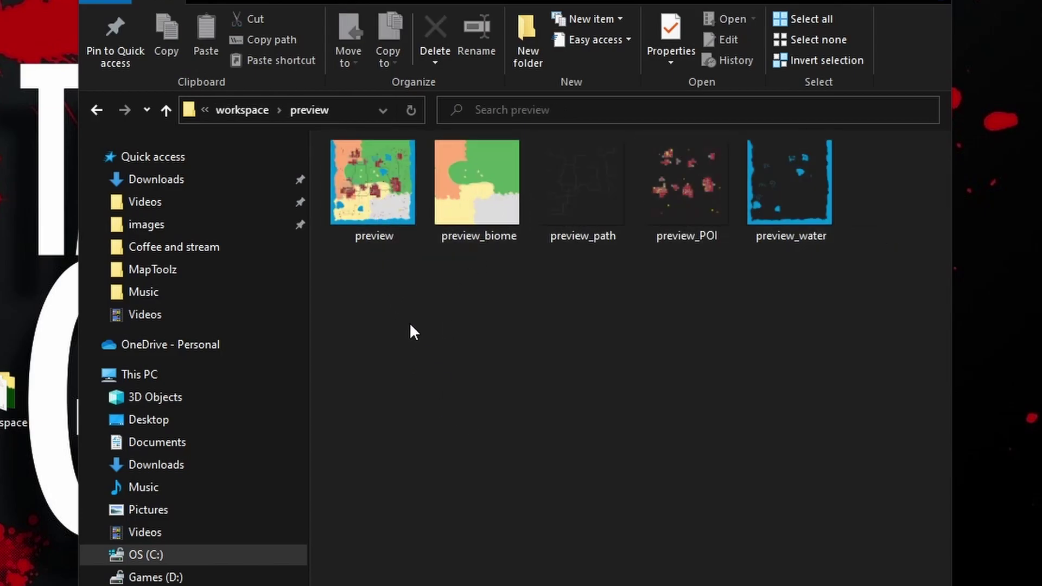
{"action": "double_click", "coordinate": [386, 193]}
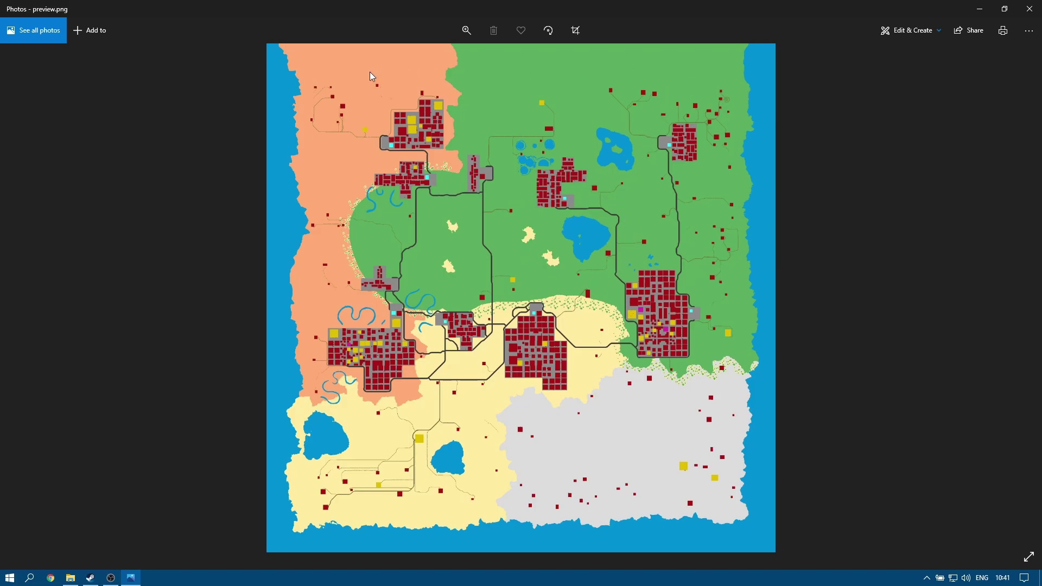
{"action": "key", "text": "alt+F4"}
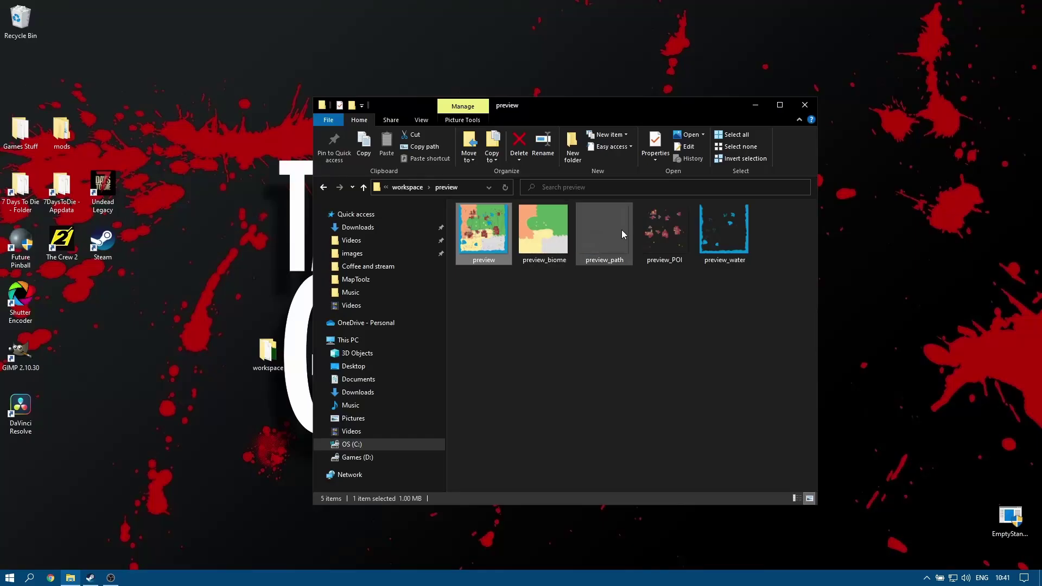
{"action": "double_click", "coordinate": [665, 227]}
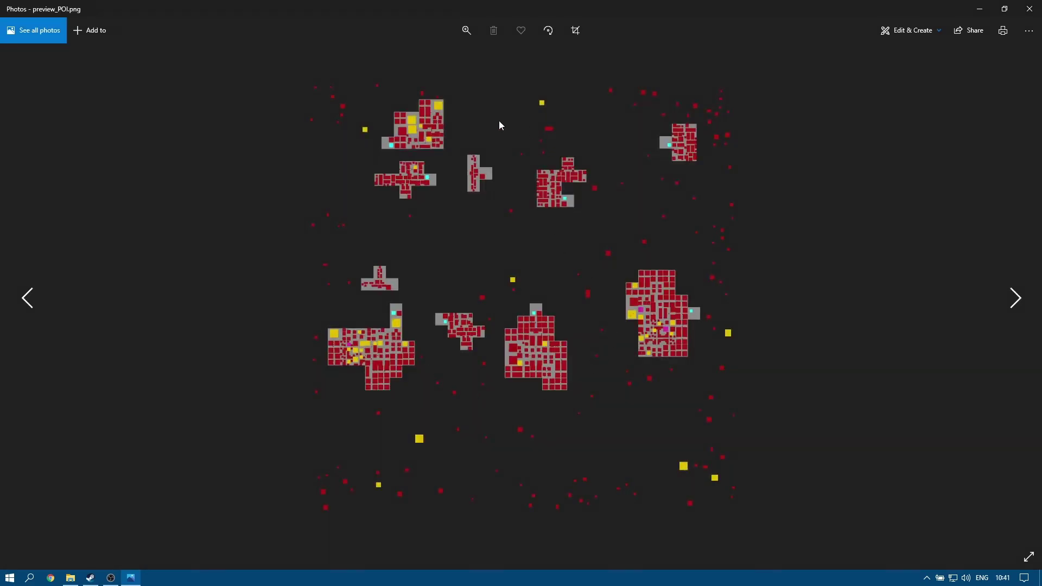
{"action": "left_click", "coordinate": [1030, 9]}
{"action": "double_click", "coordinate": [728, 229]}
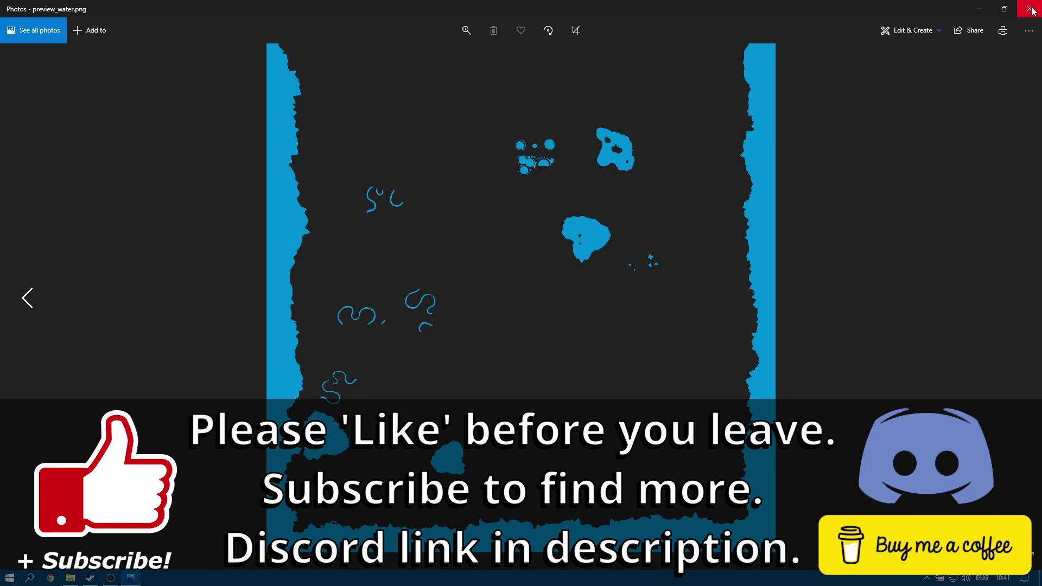
{"action": "left_click", "coordinate": [1030, 8]}
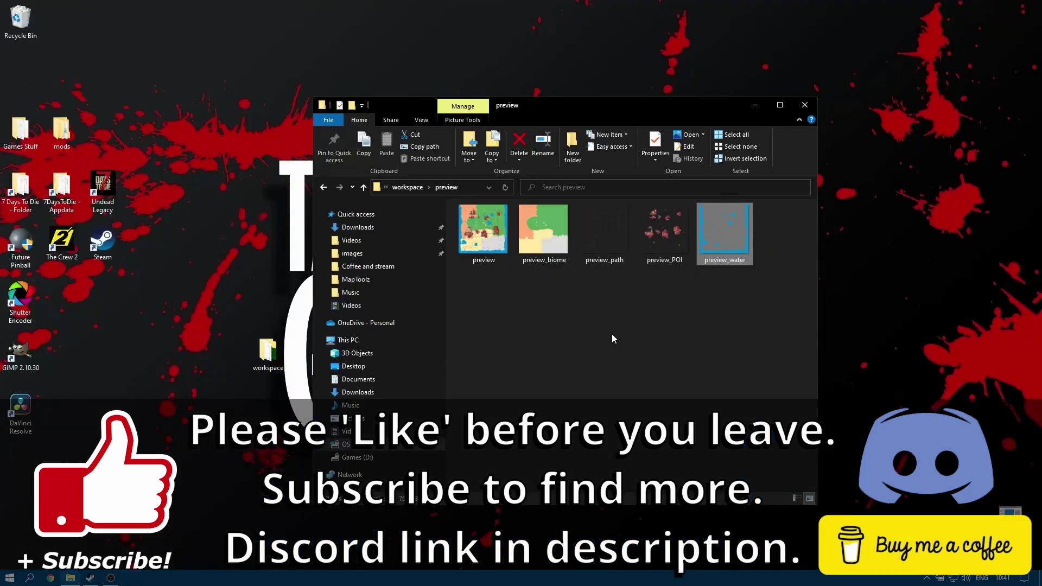